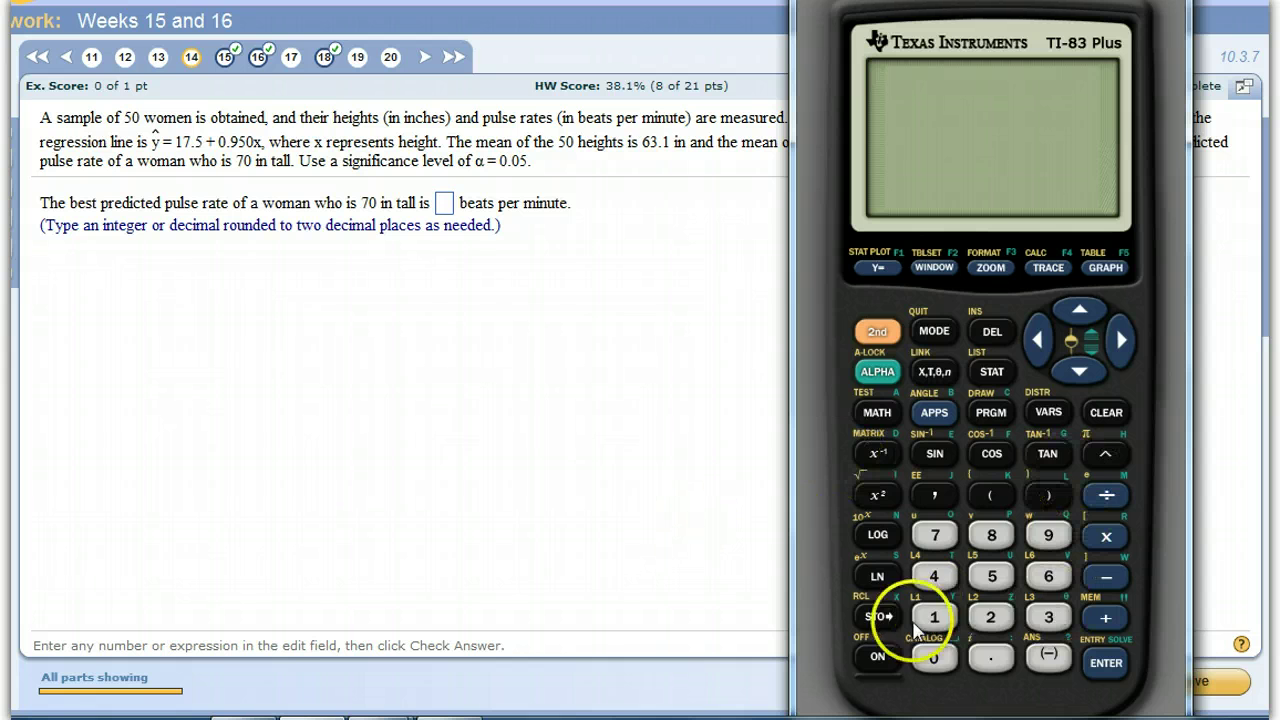
Step: Compute 17.5 + .950(70) on the TI-83 to get 84, then return to the homework page
left_click(905, 625)
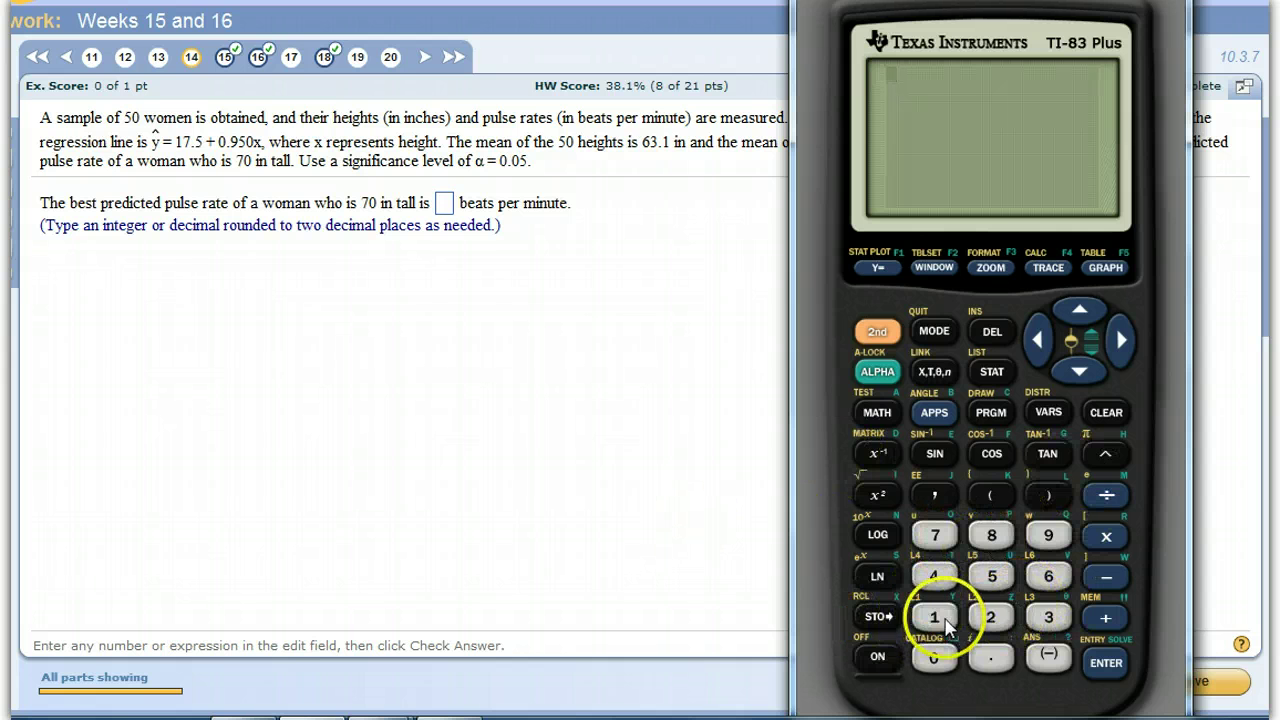
left_click(929, 618)
left_click(991, 659)
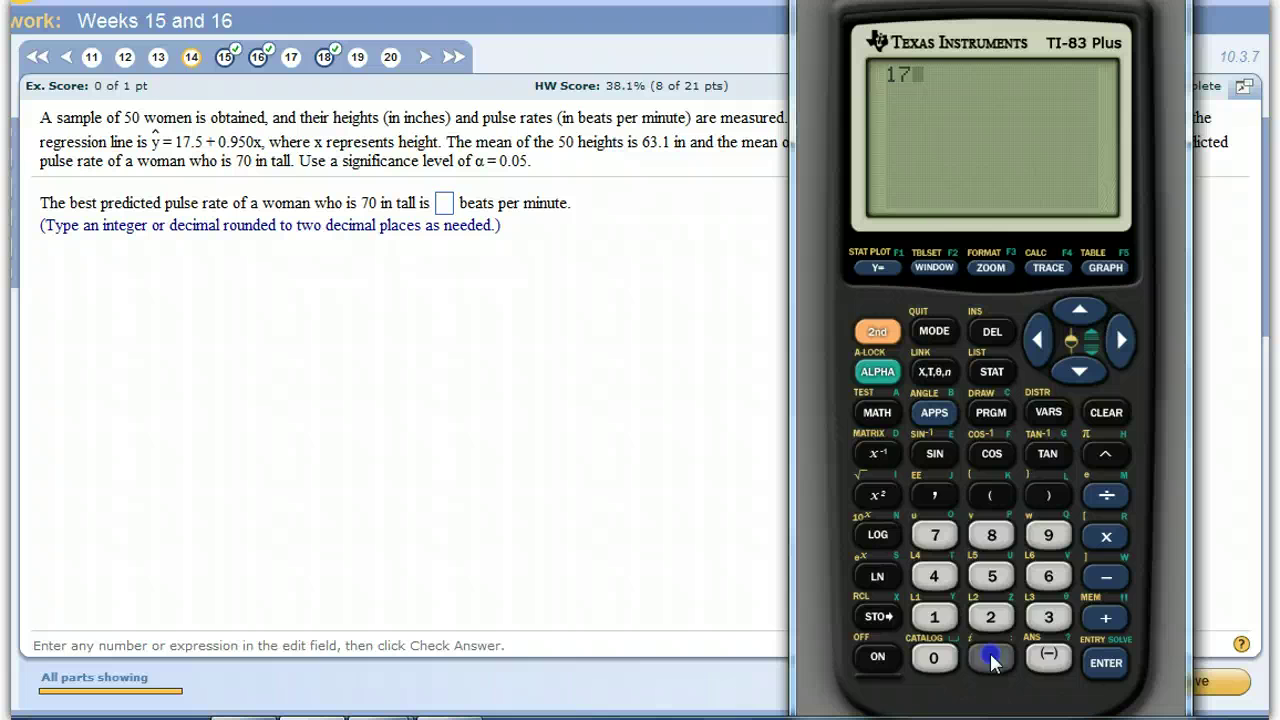
left_click(993, 586)
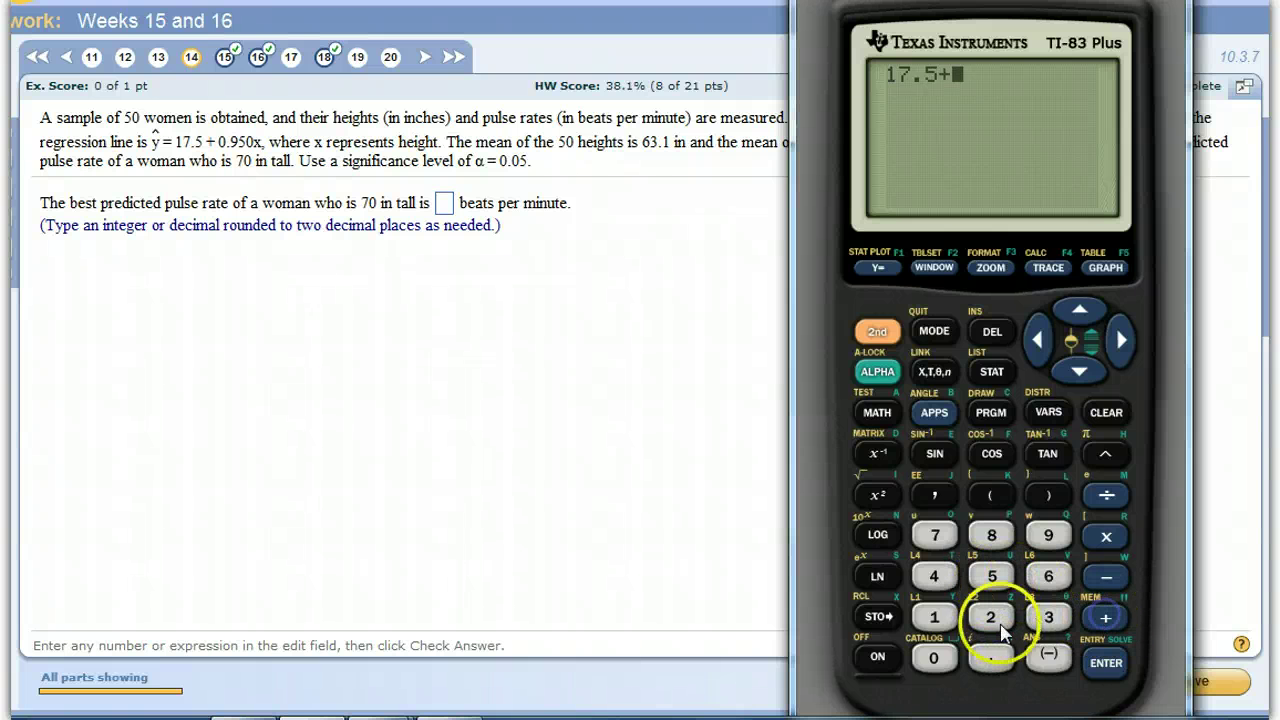
left_click(990, 657)
left_click(1046, 538)
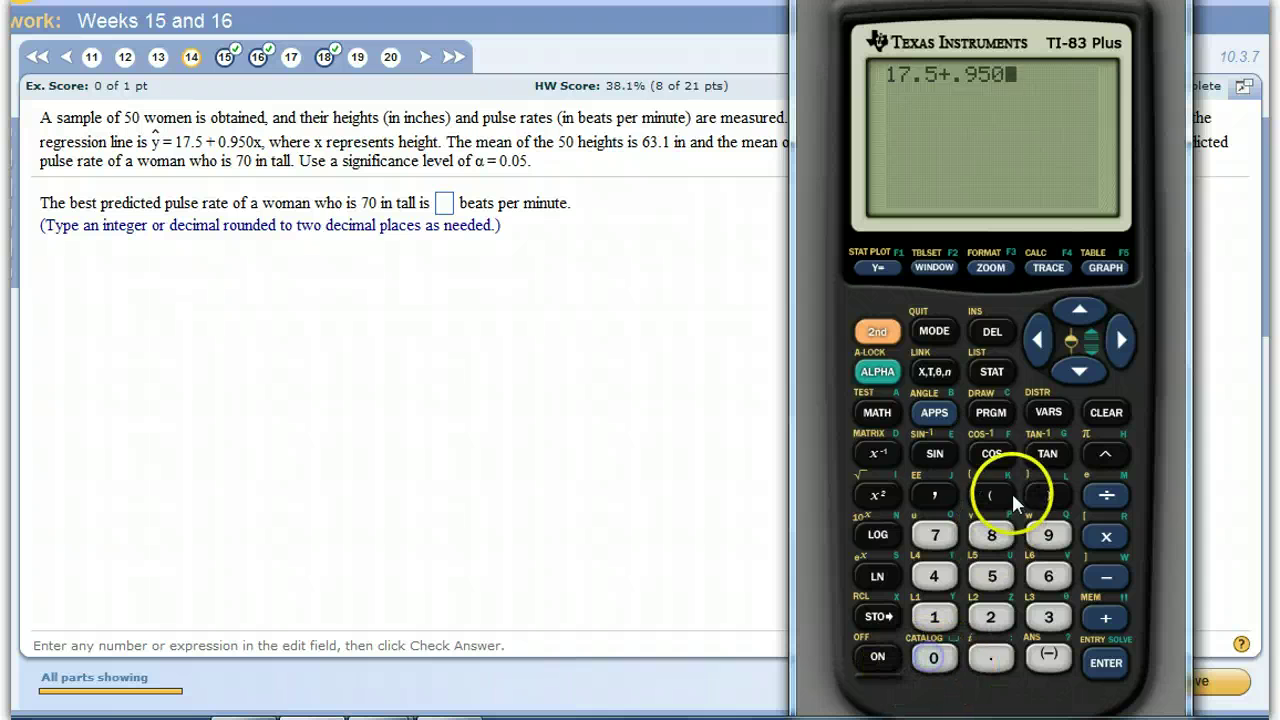
left_click(993, 495)
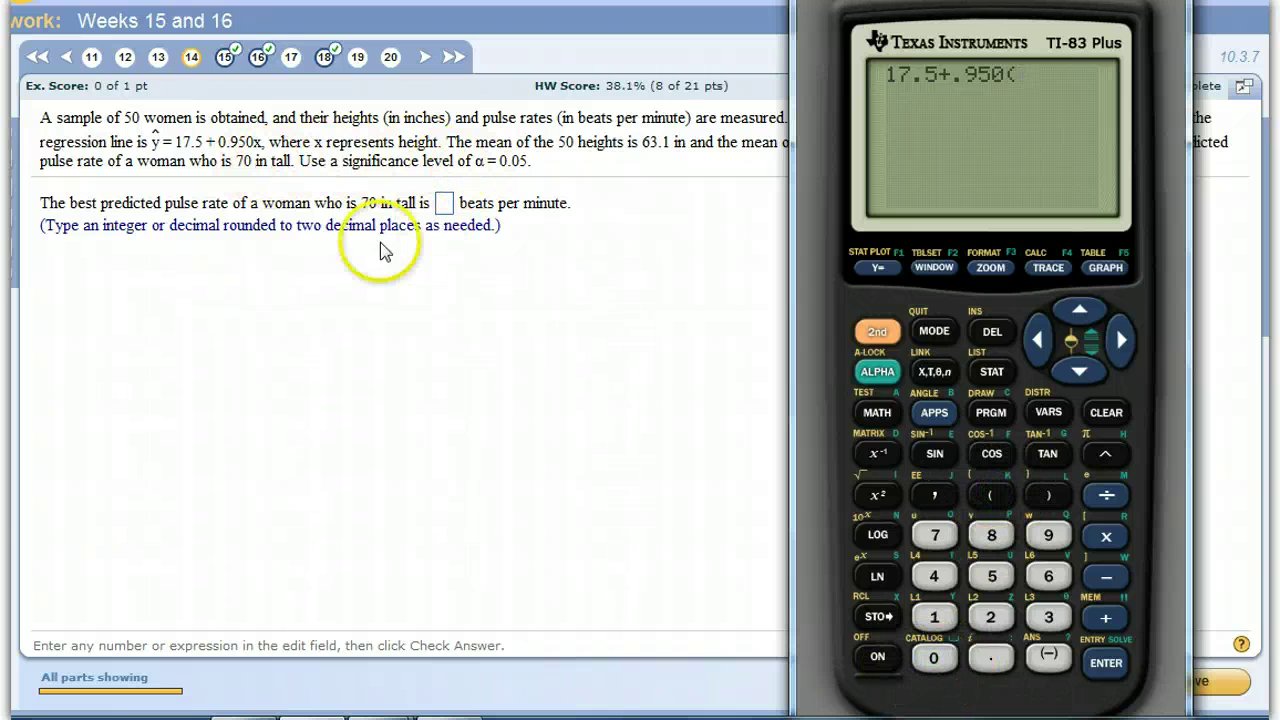
left_click(938, 537)
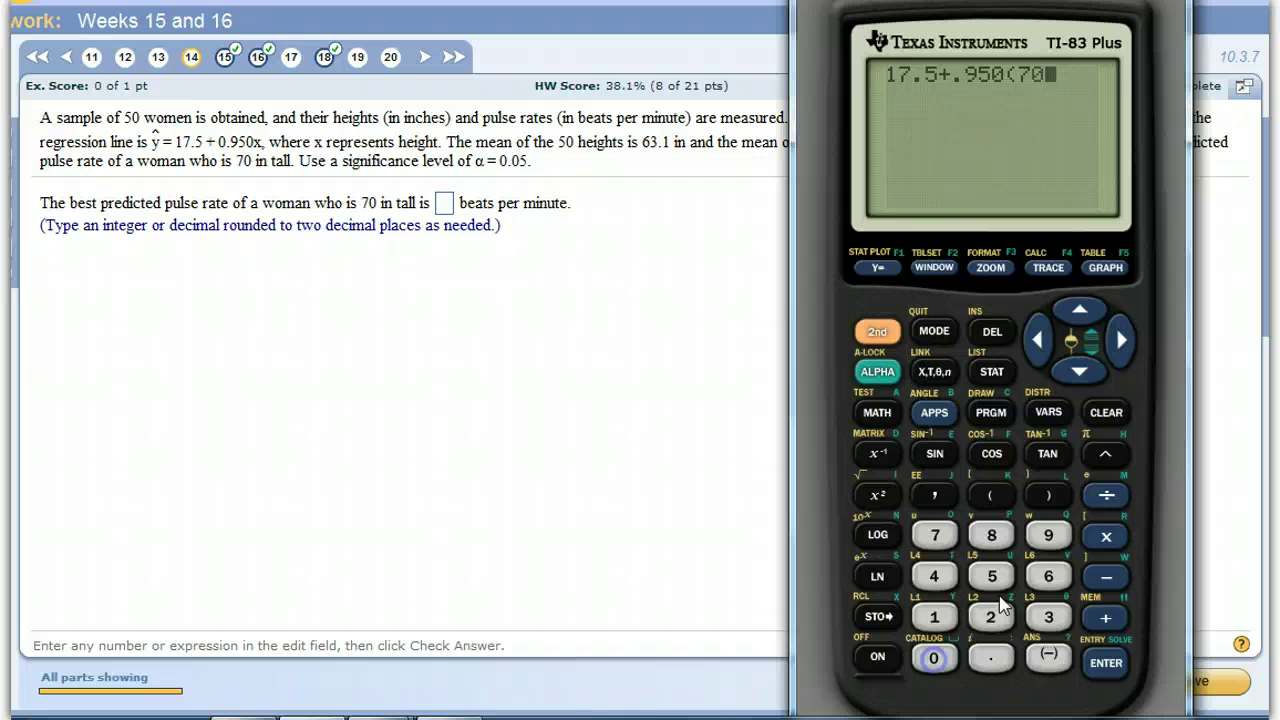
left_click(1053, 508)
left_click(1108, 662)
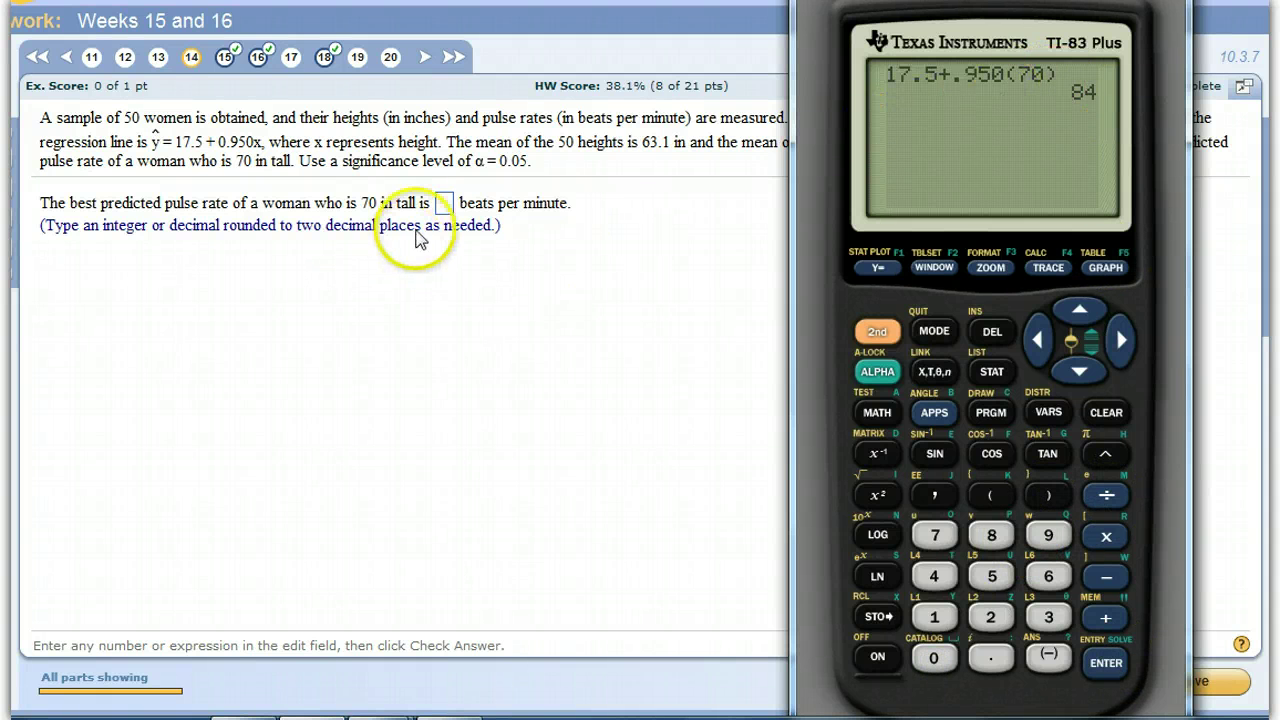
left_click(486, 320)
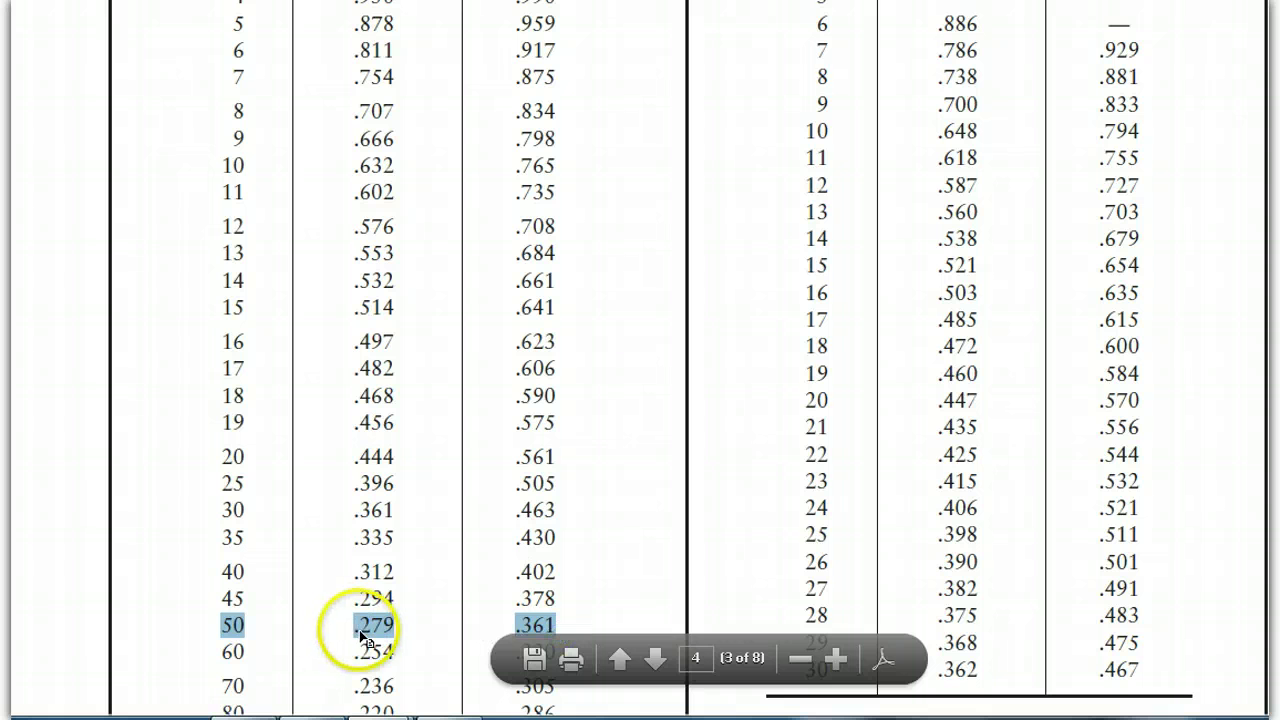
Step: Look up the critical r value .279 for n = 50 in the PDF table and go back to the question
key("alt+Tab")
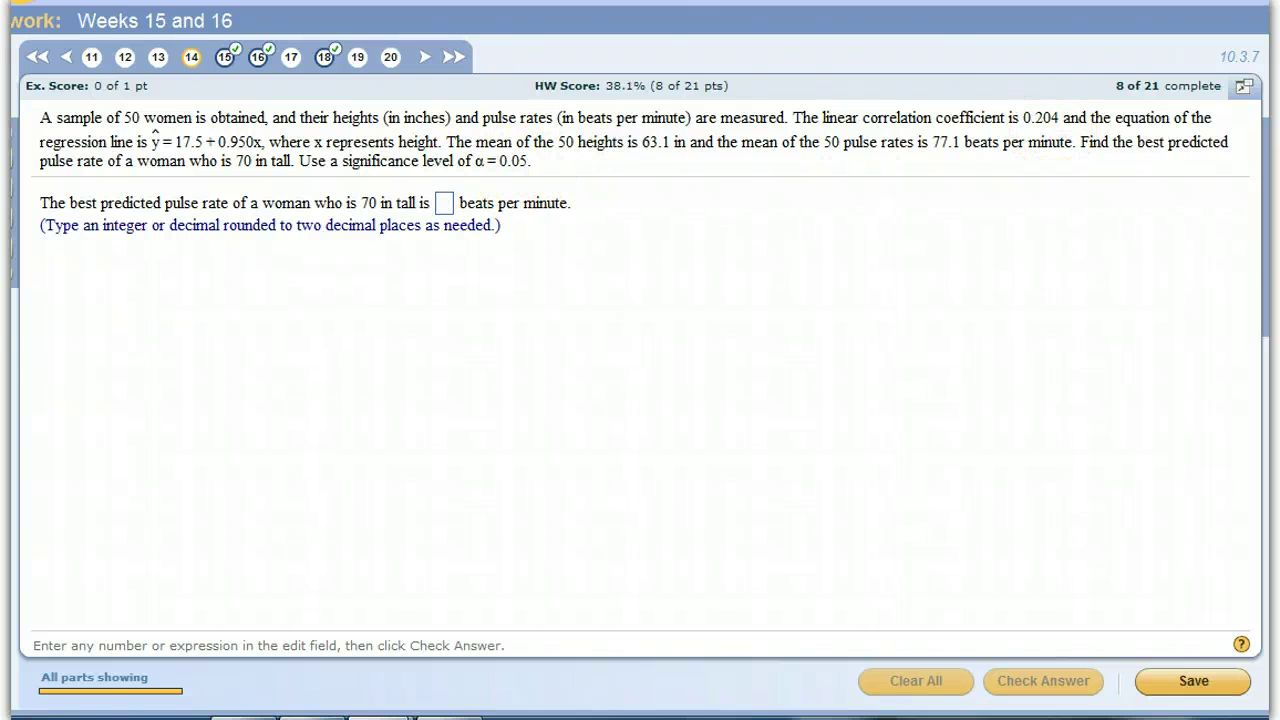
key("alt+Tab")
scroll(411, 254, "up", 1)
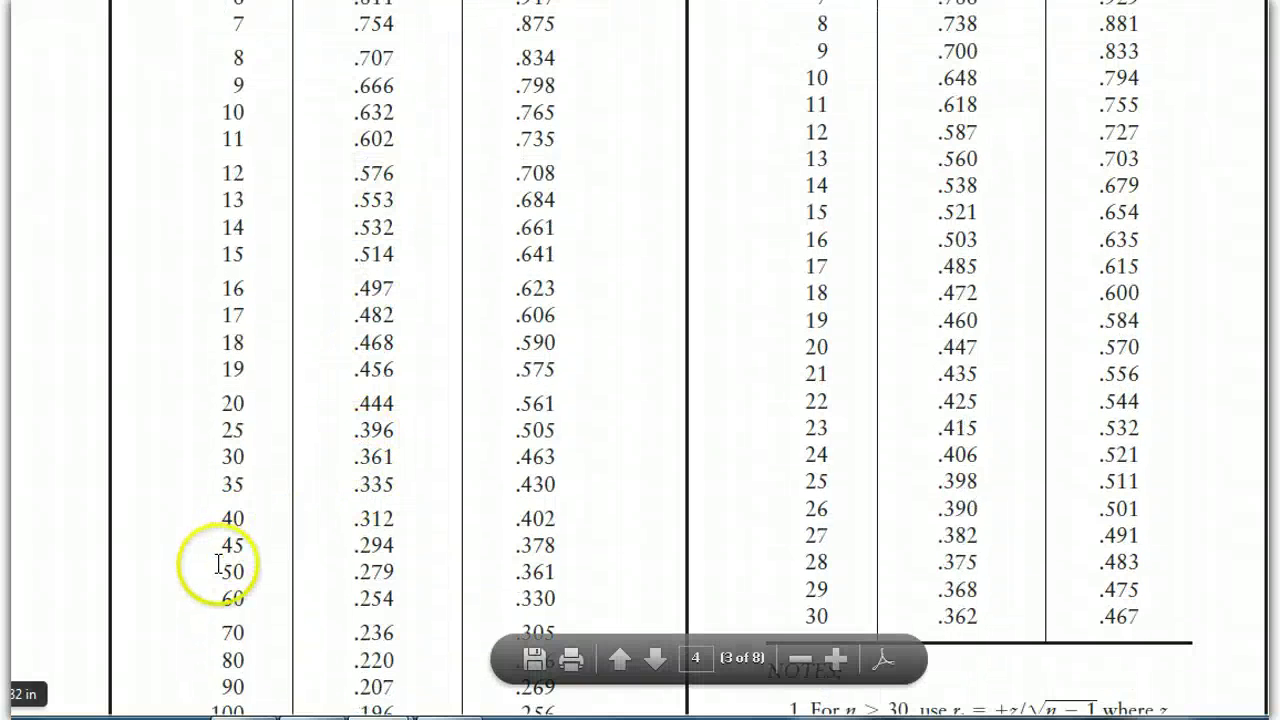
left_click_drag(221, 570, 247, 572)
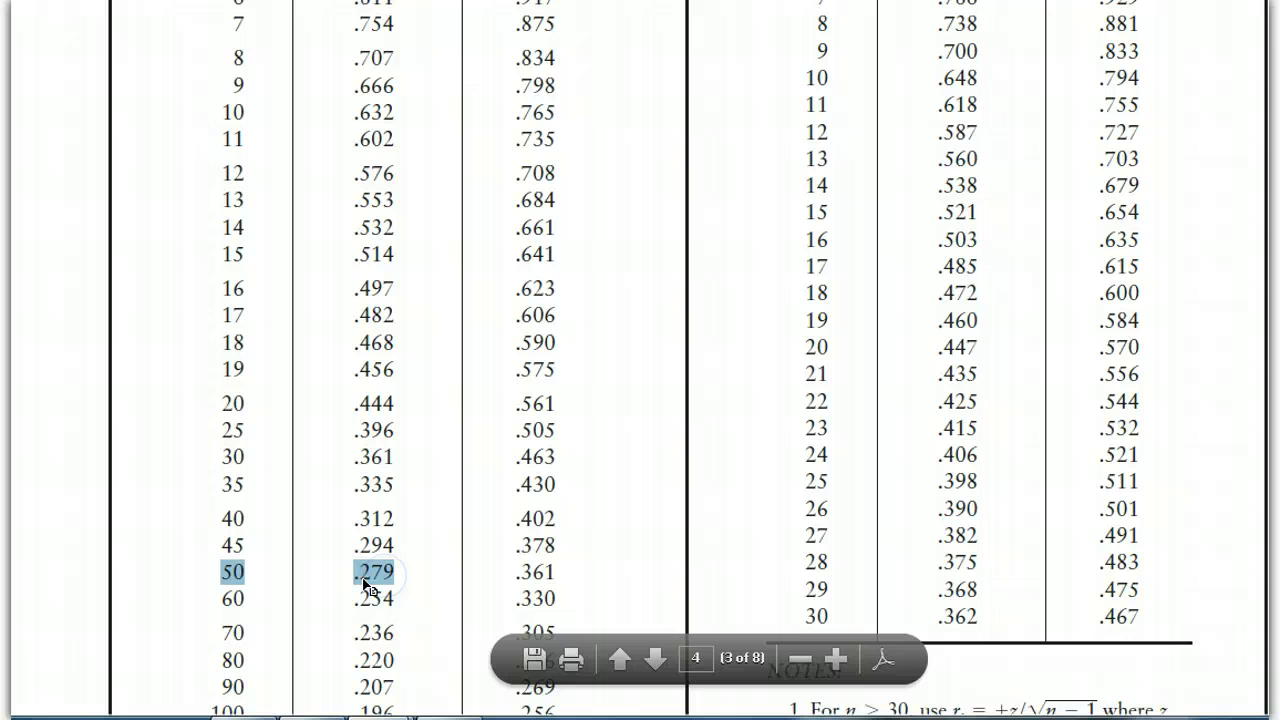
left_click_drag(365, 585, 386, 580)
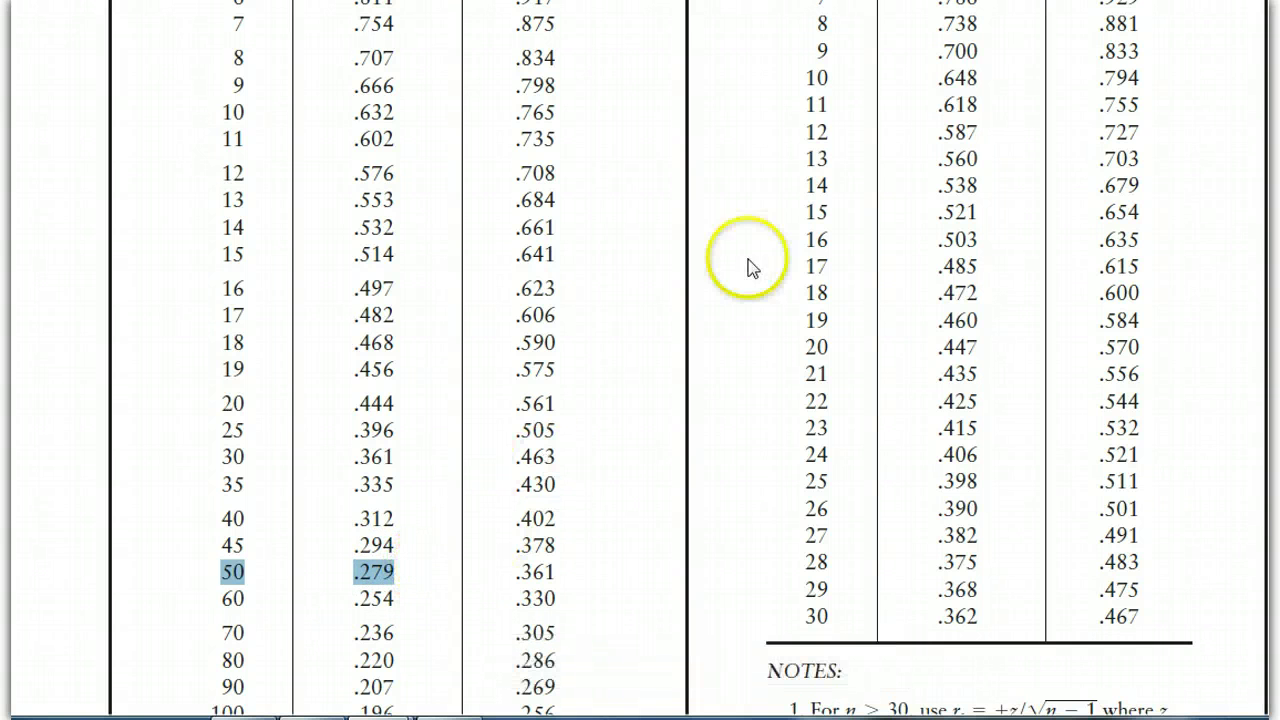
key("alt+Tab")
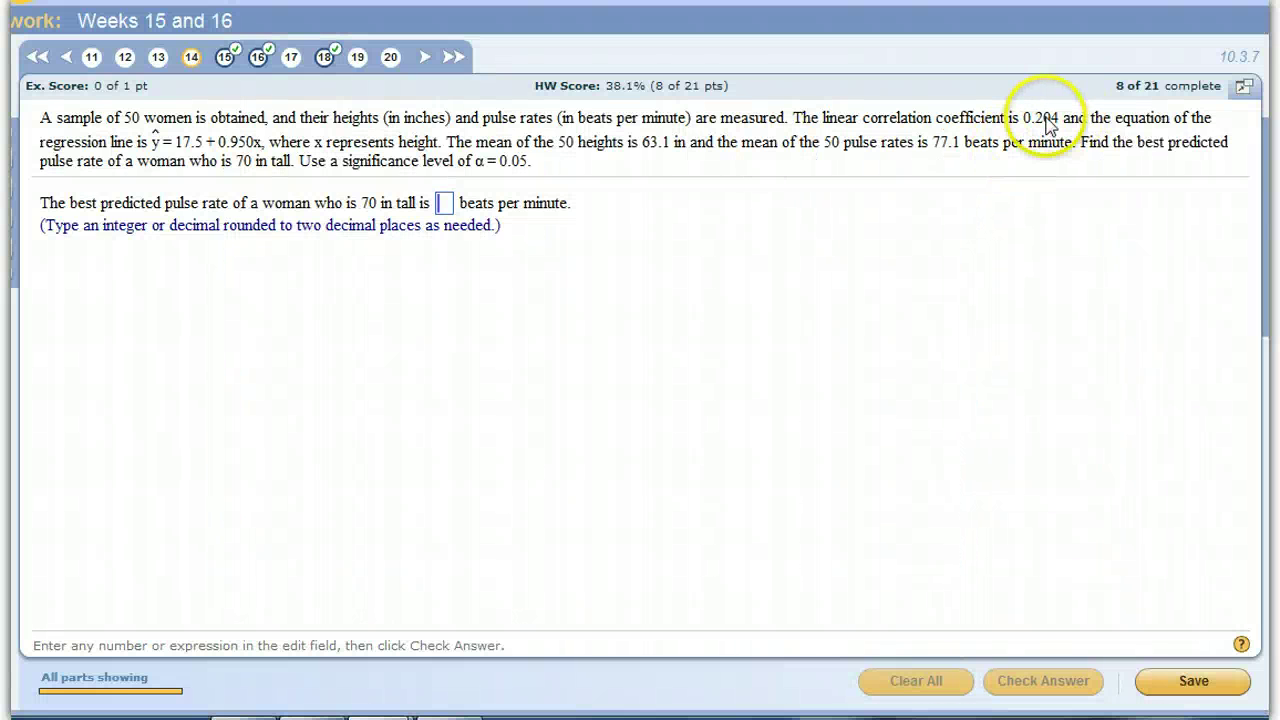
Step: Submit 77.1 beats per minute as the best predicted pulse rate and confirm it is correct
left_click(380, 718)
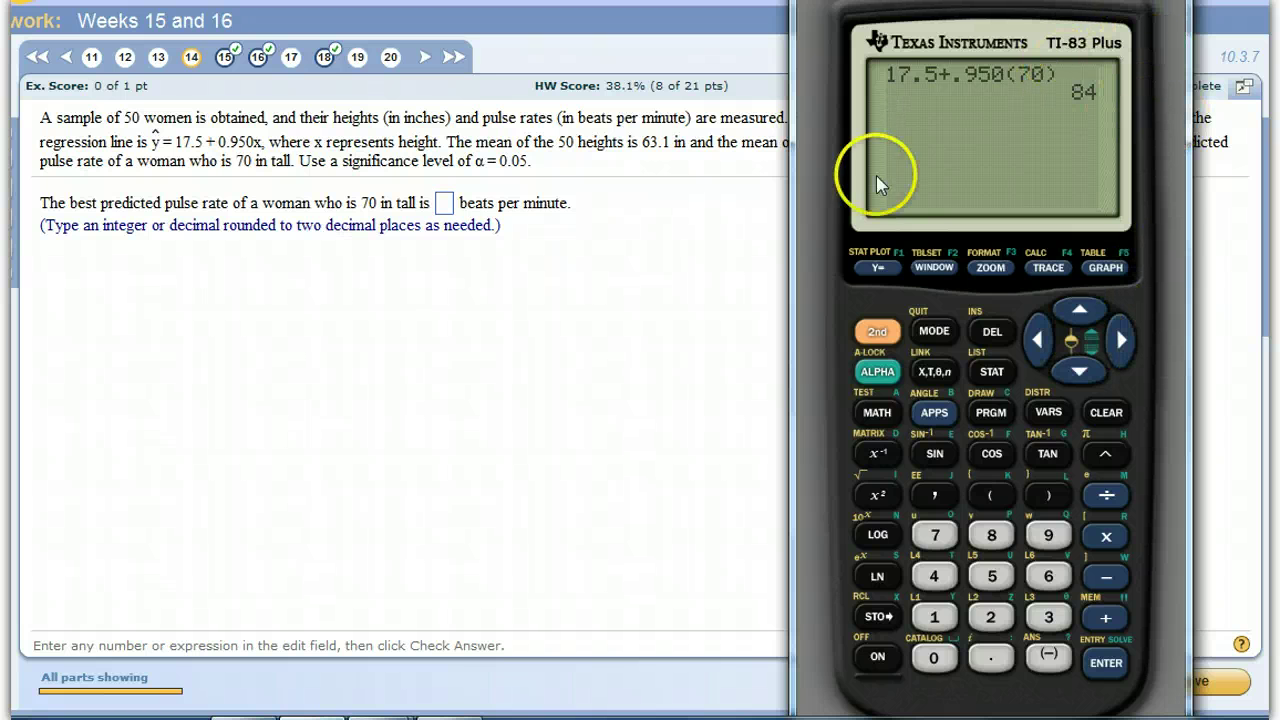
left_click(502, 357)
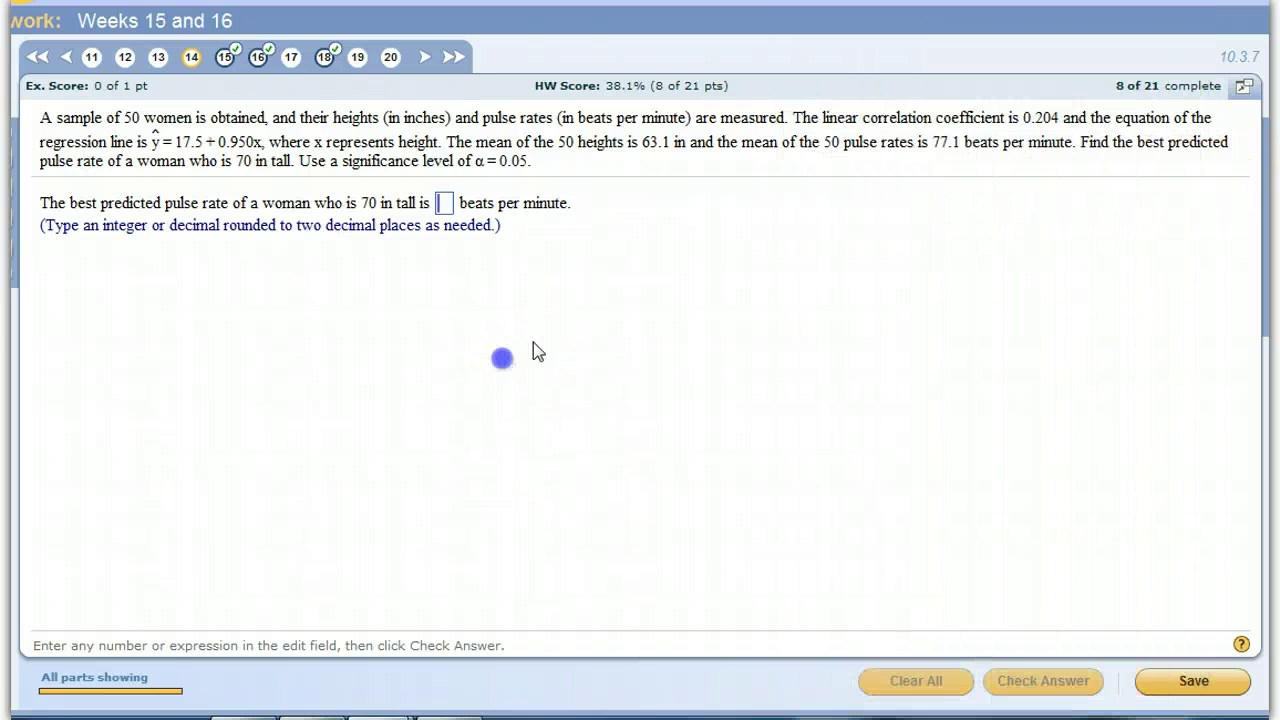
left_click(940, 148)
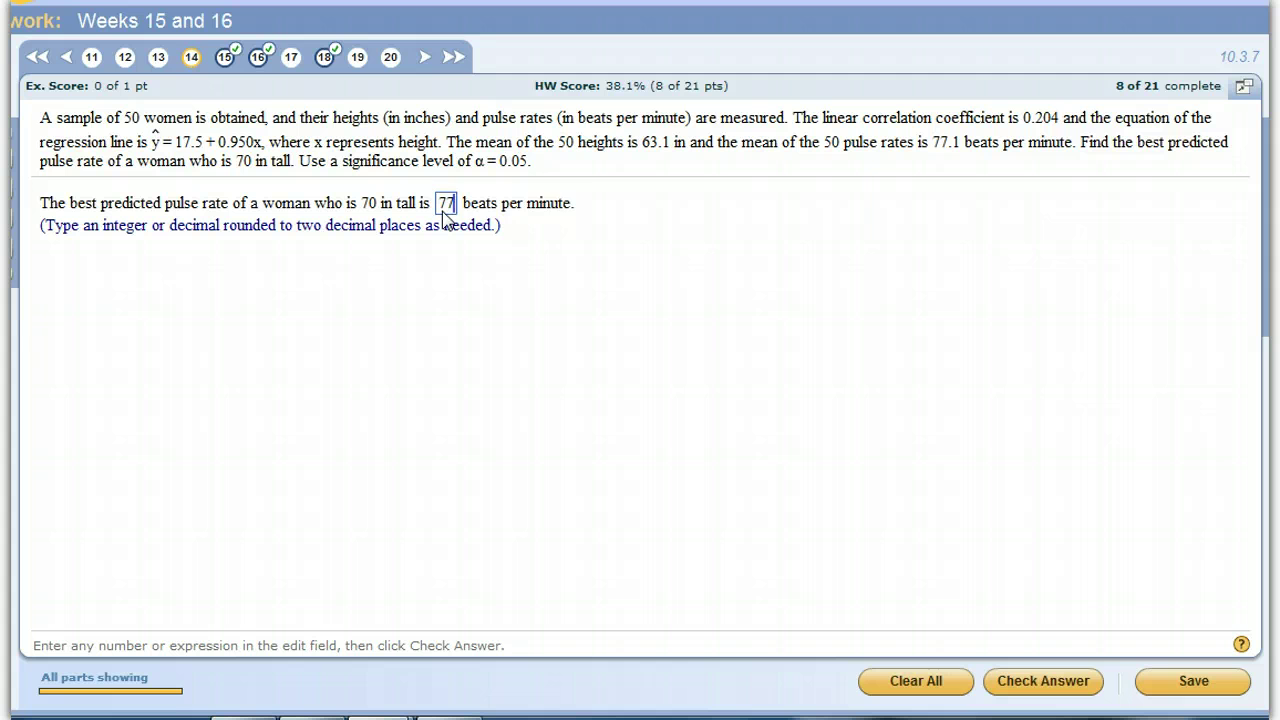
key("Return")
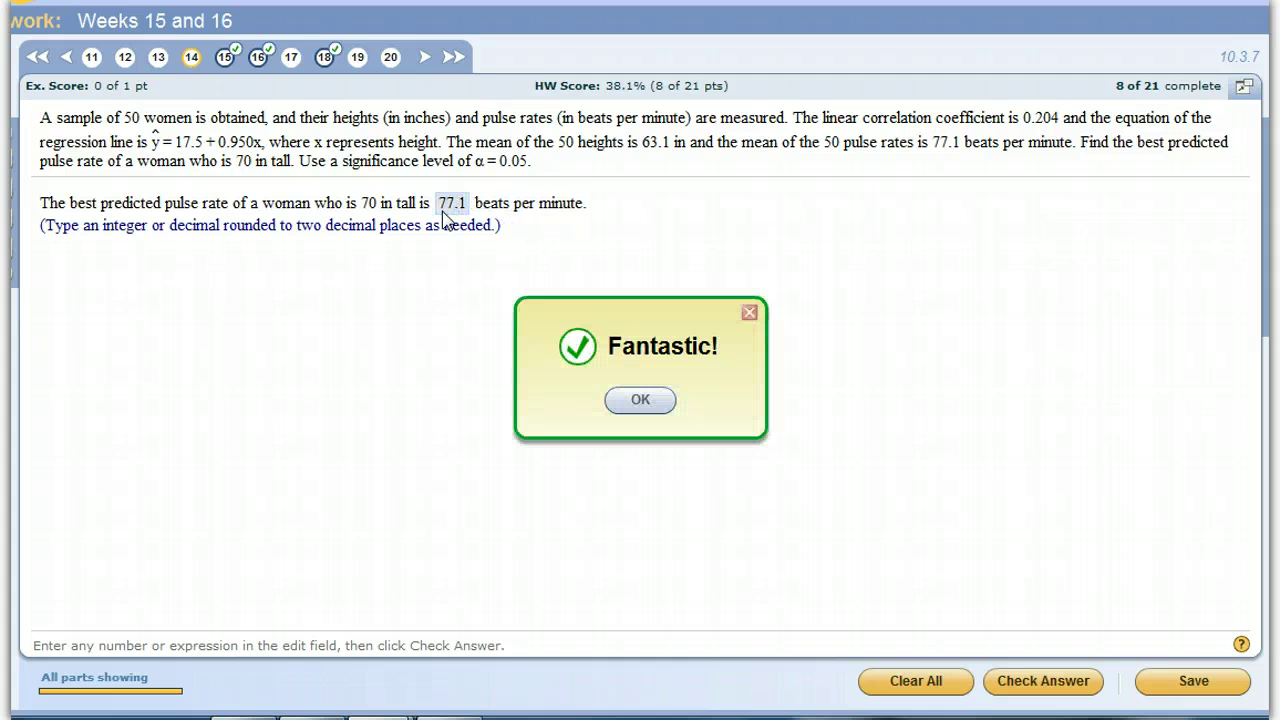
key("Return")
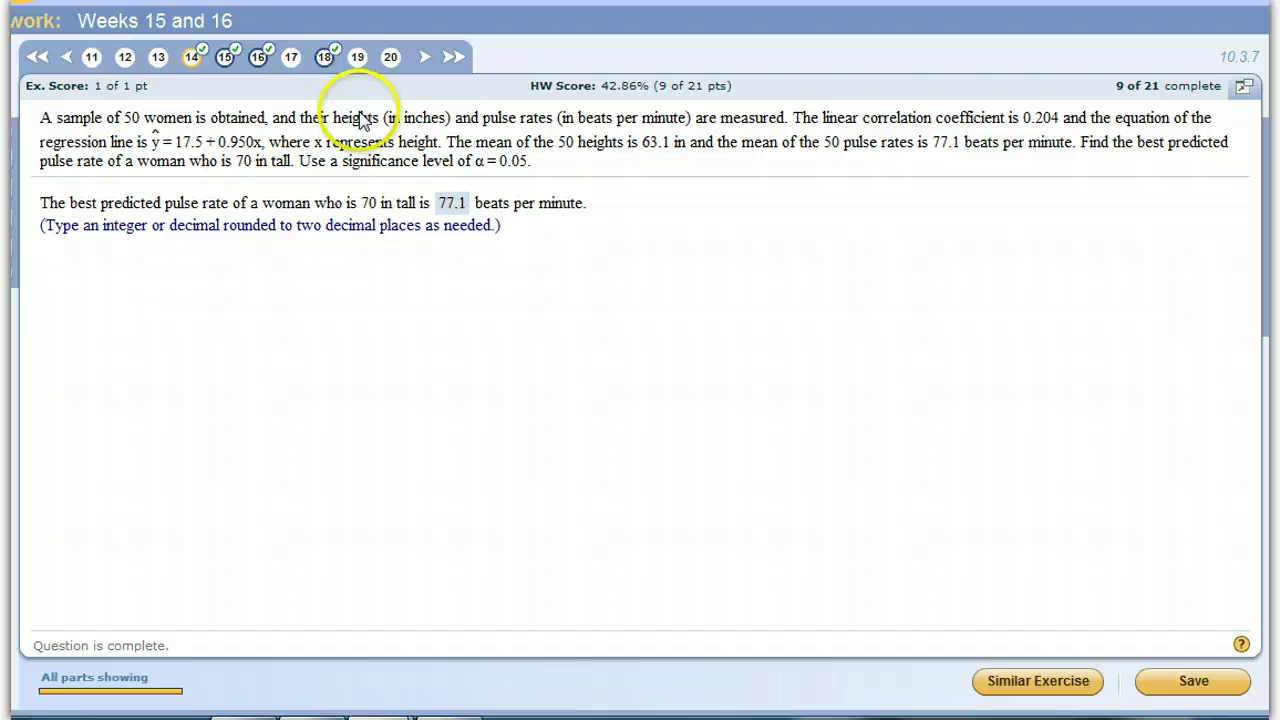
Step: Pass through questions 15 and 16, saving the attempt, and load a similar geyser exercise for an 85-foot eruption
left_click(221, 57)
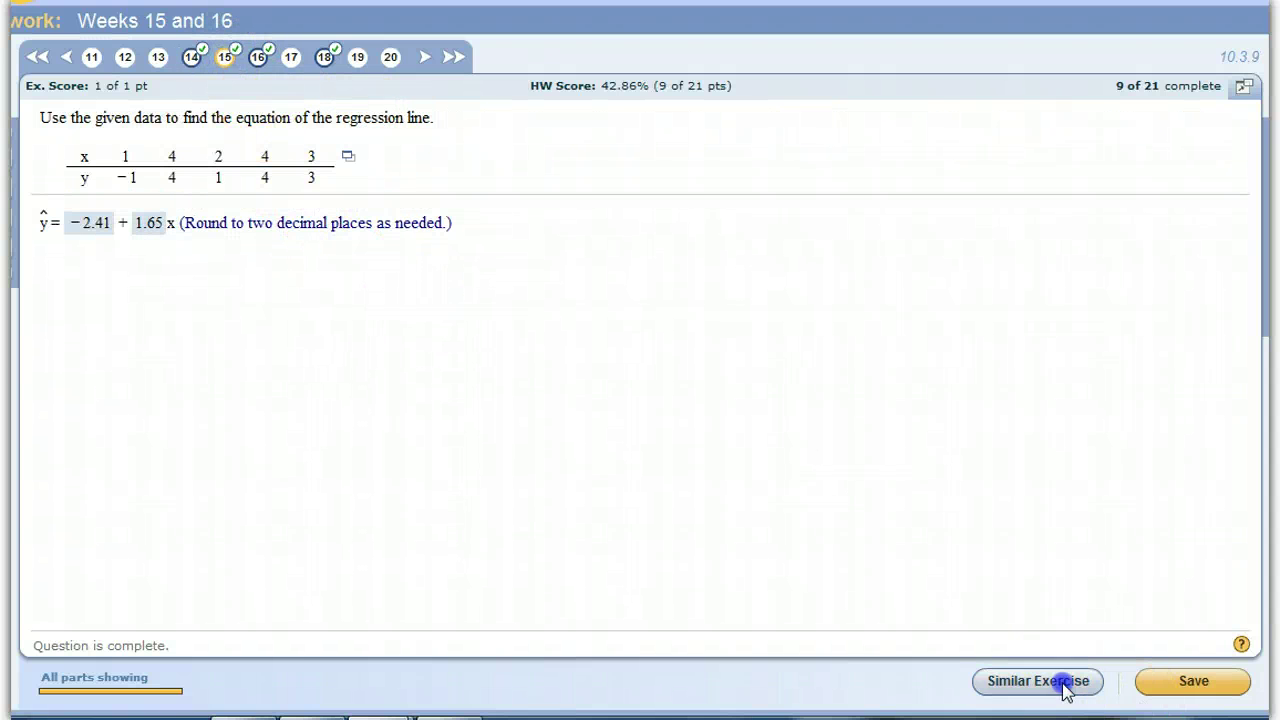
left_click(1066, 681)
left_click(259, 57)
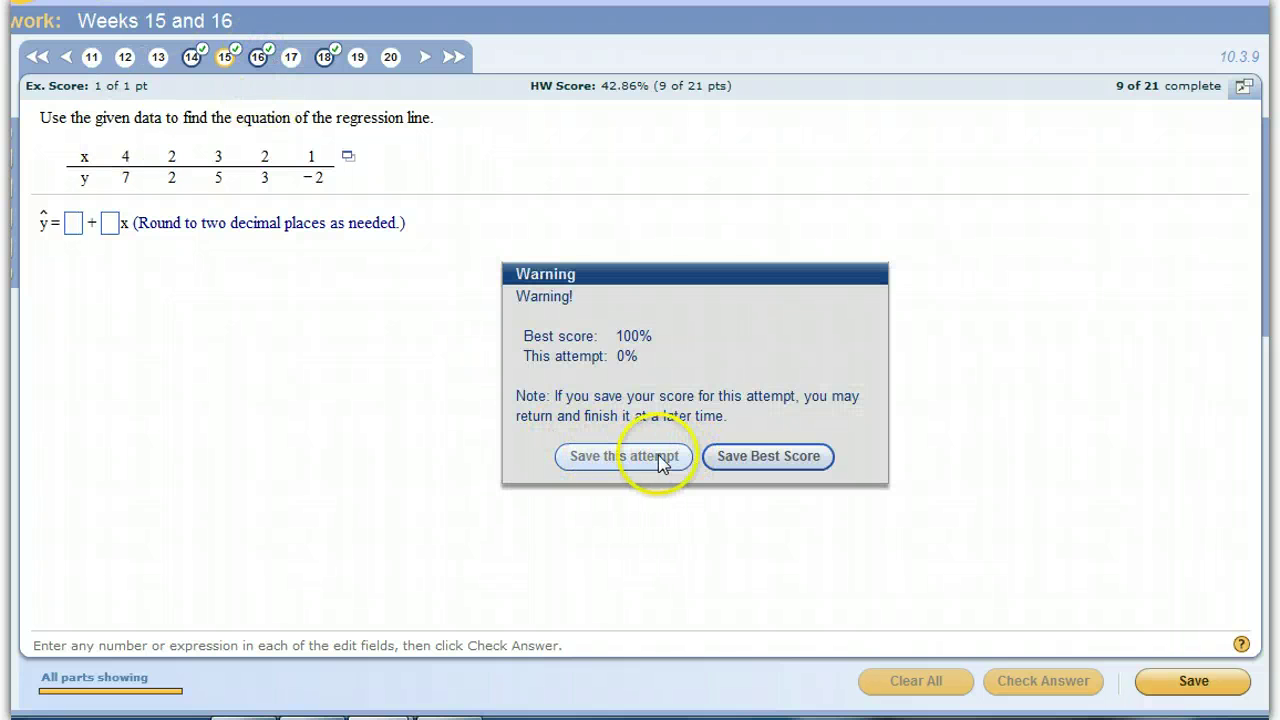
left_click(715, 456)
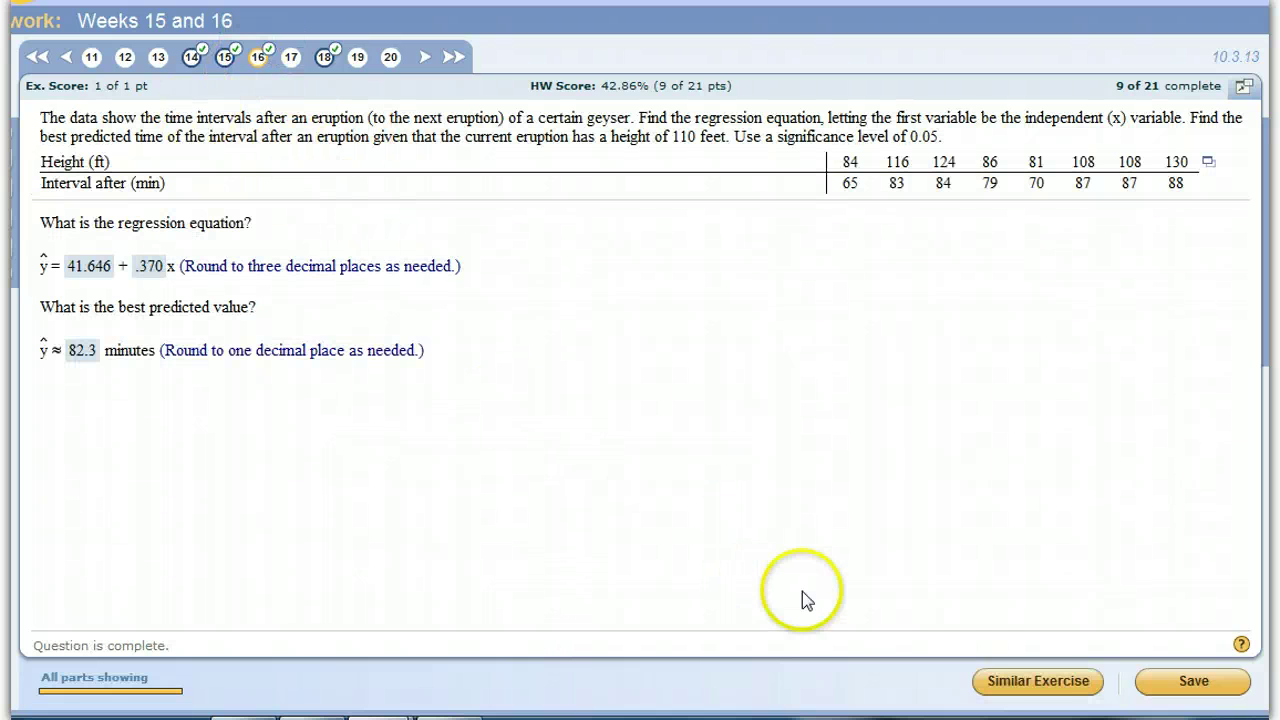
left_click(998, 682)
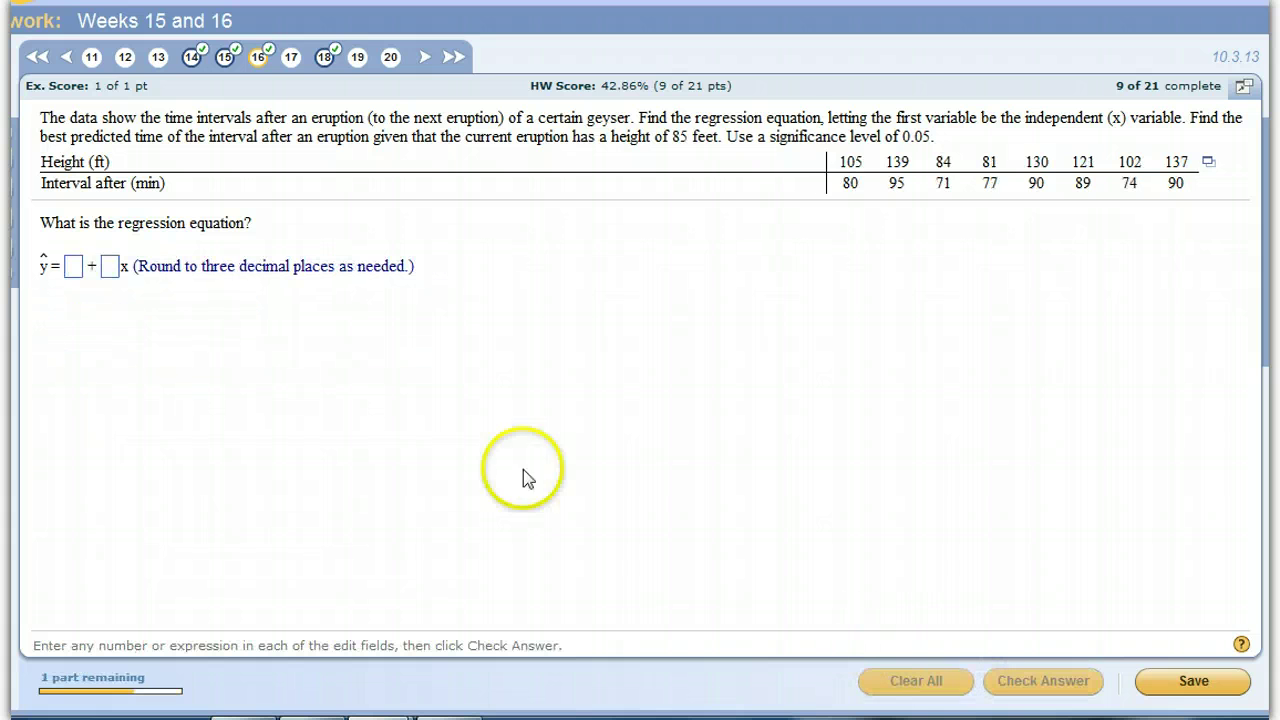
Step: Clear the calculator and enter the geyser heights into L1 and the intervals into L2
key("alt+Tab")
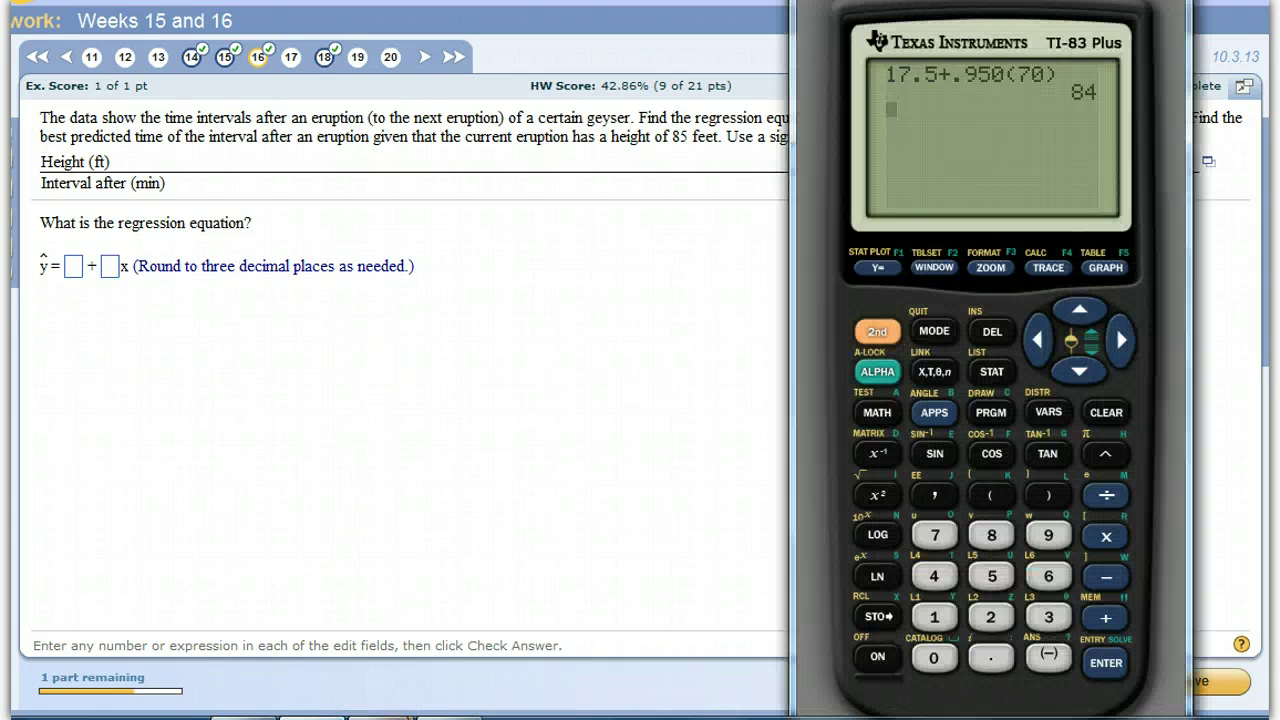
left_click(1108, 410)
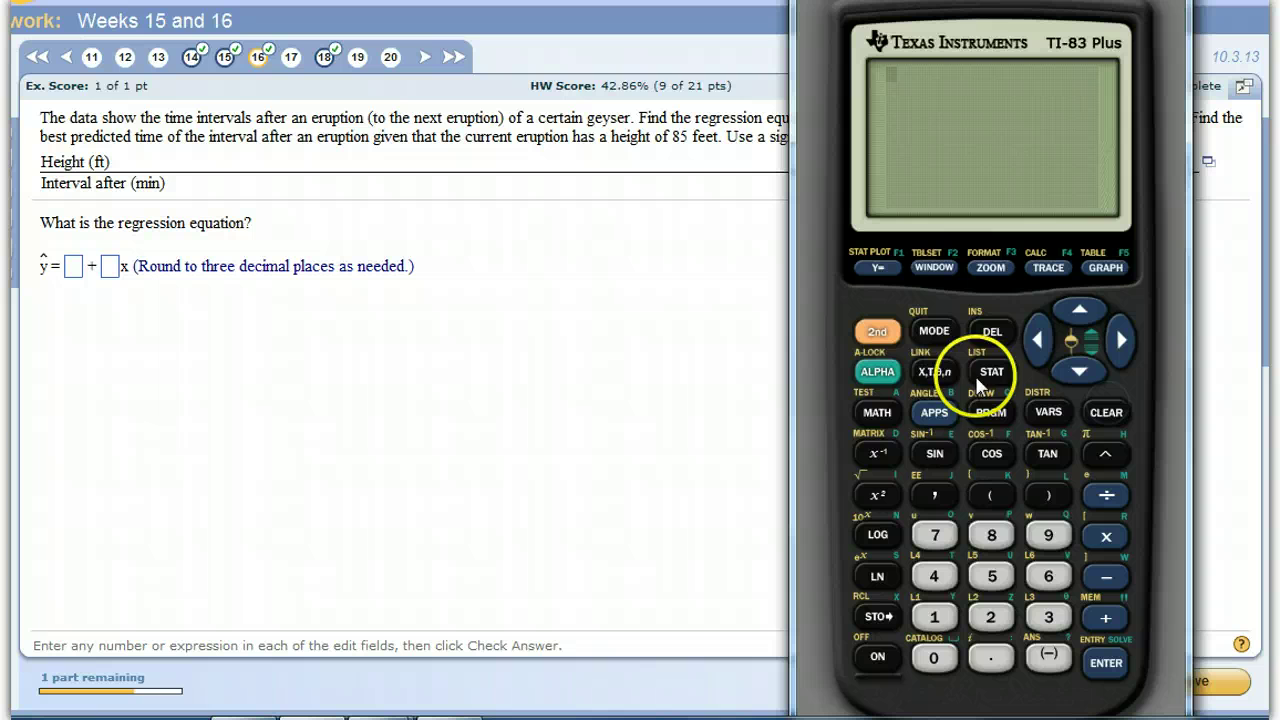
left_click(991, 372)
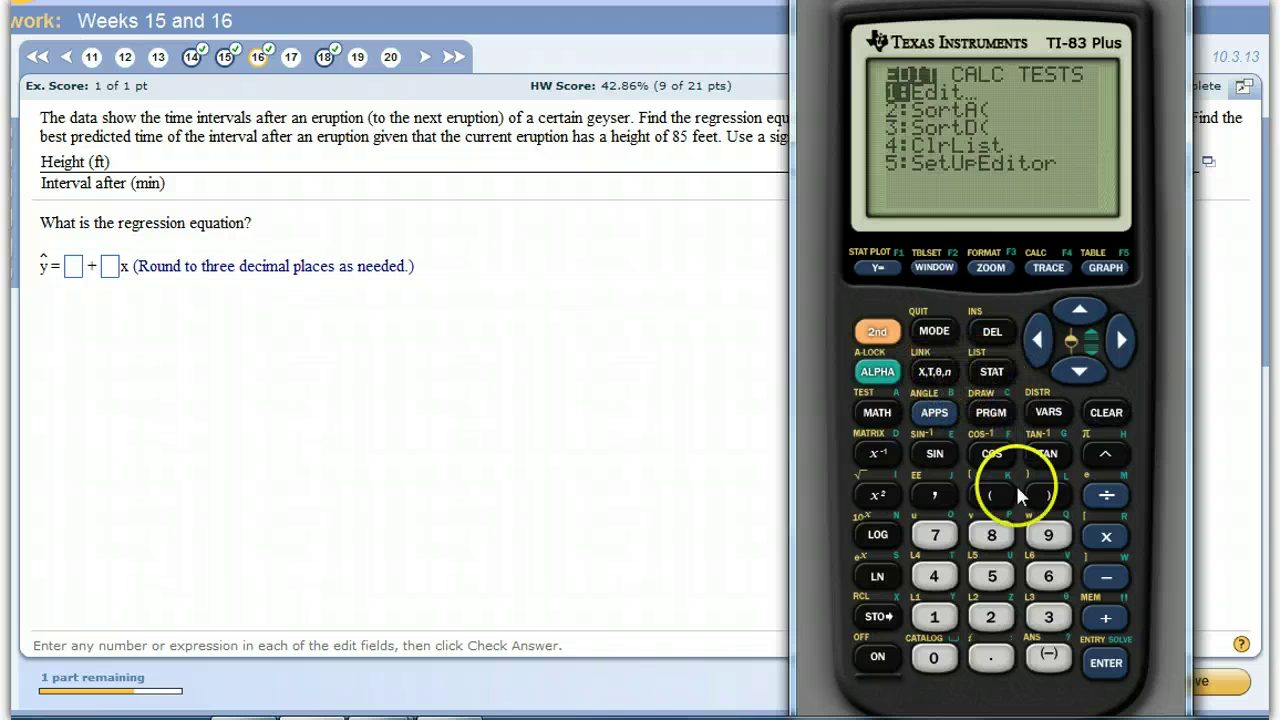
left_click(1104, 663)
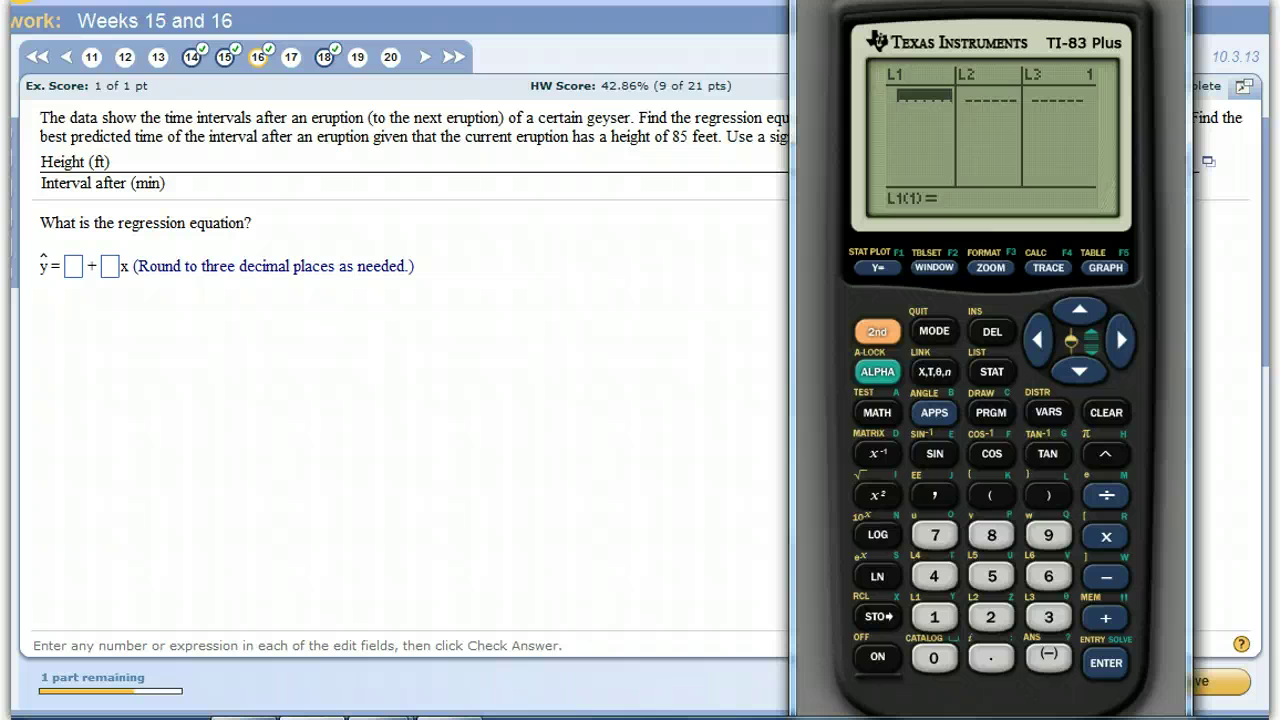
left_click_drag(900, 0, 527, 20)
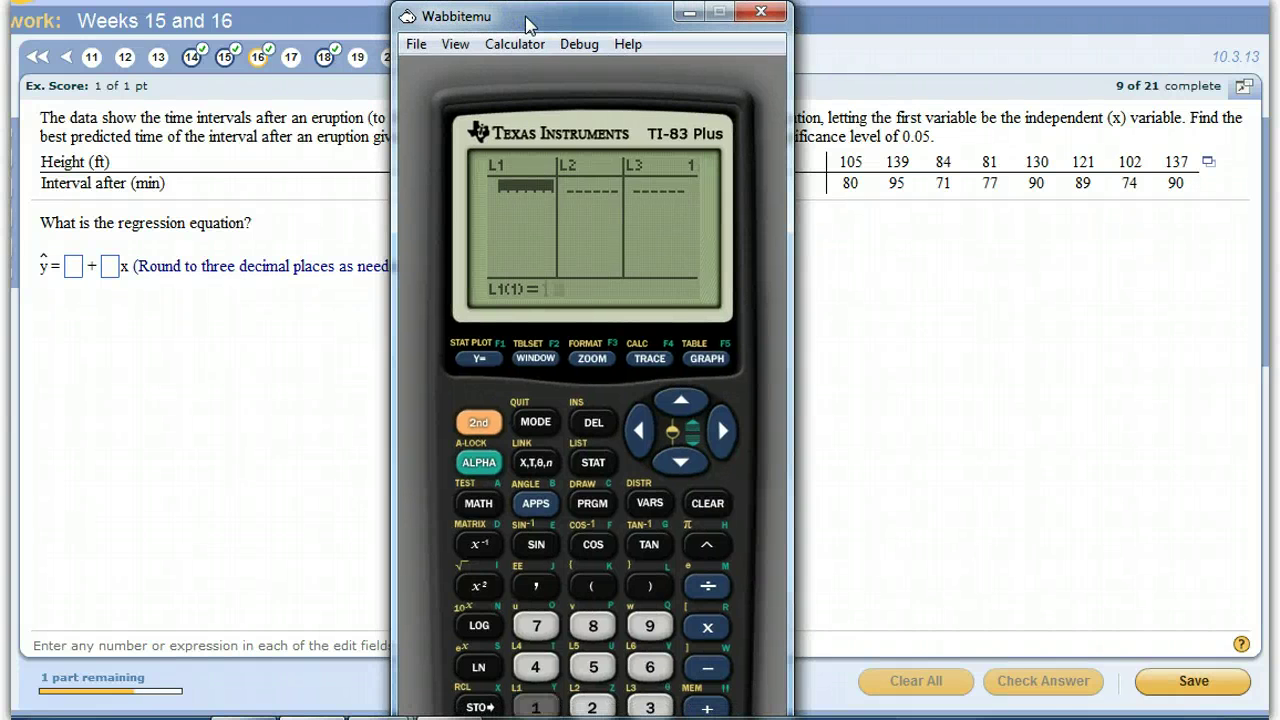
key("Return")
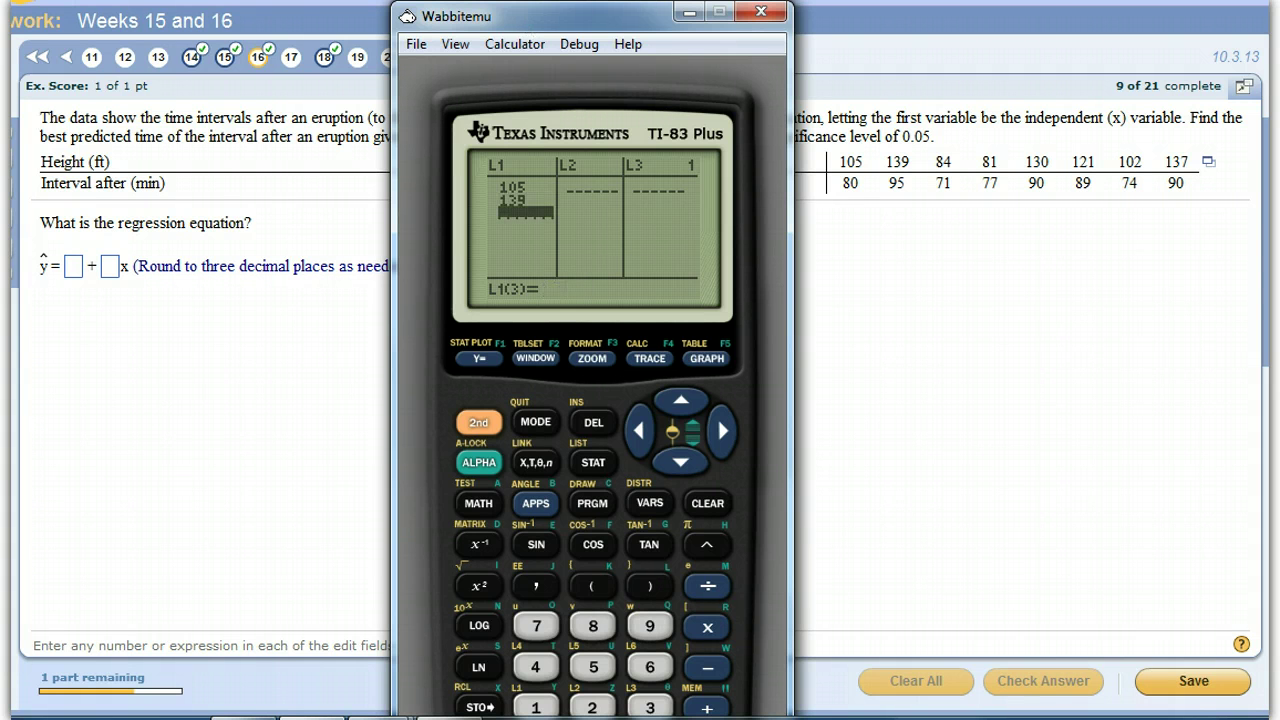
type("84")
key("Return")
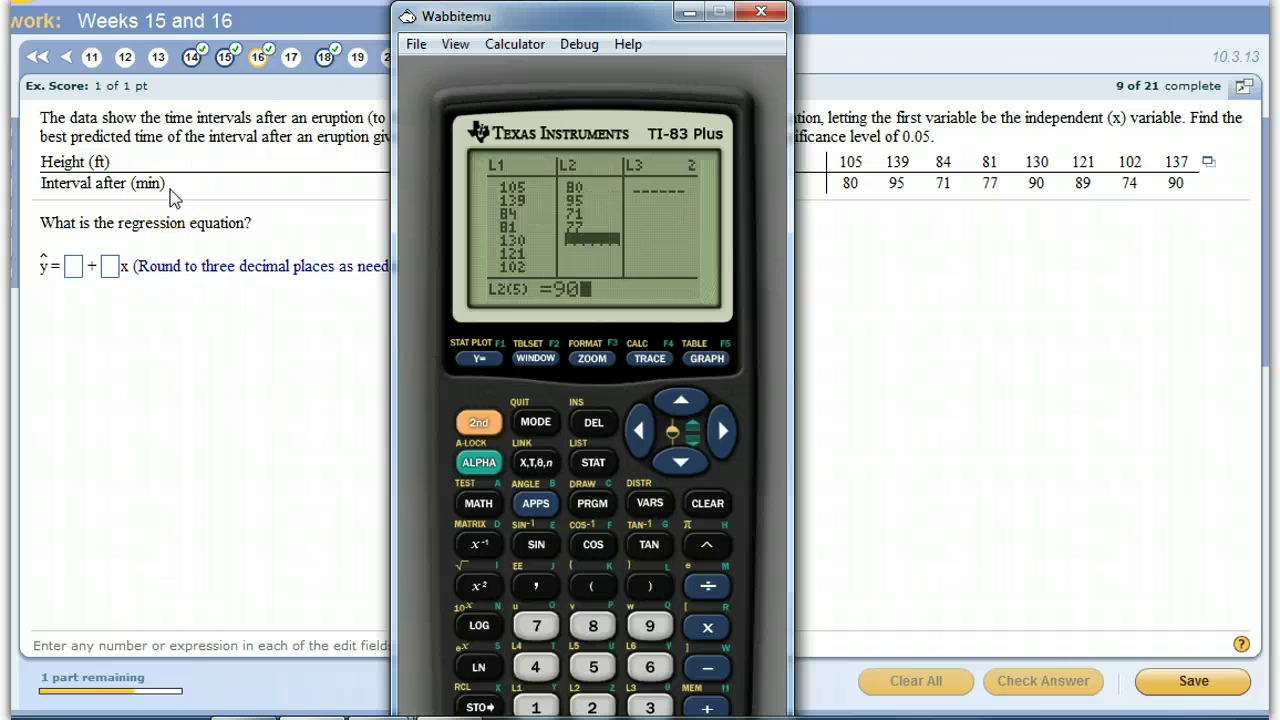
key("Return")
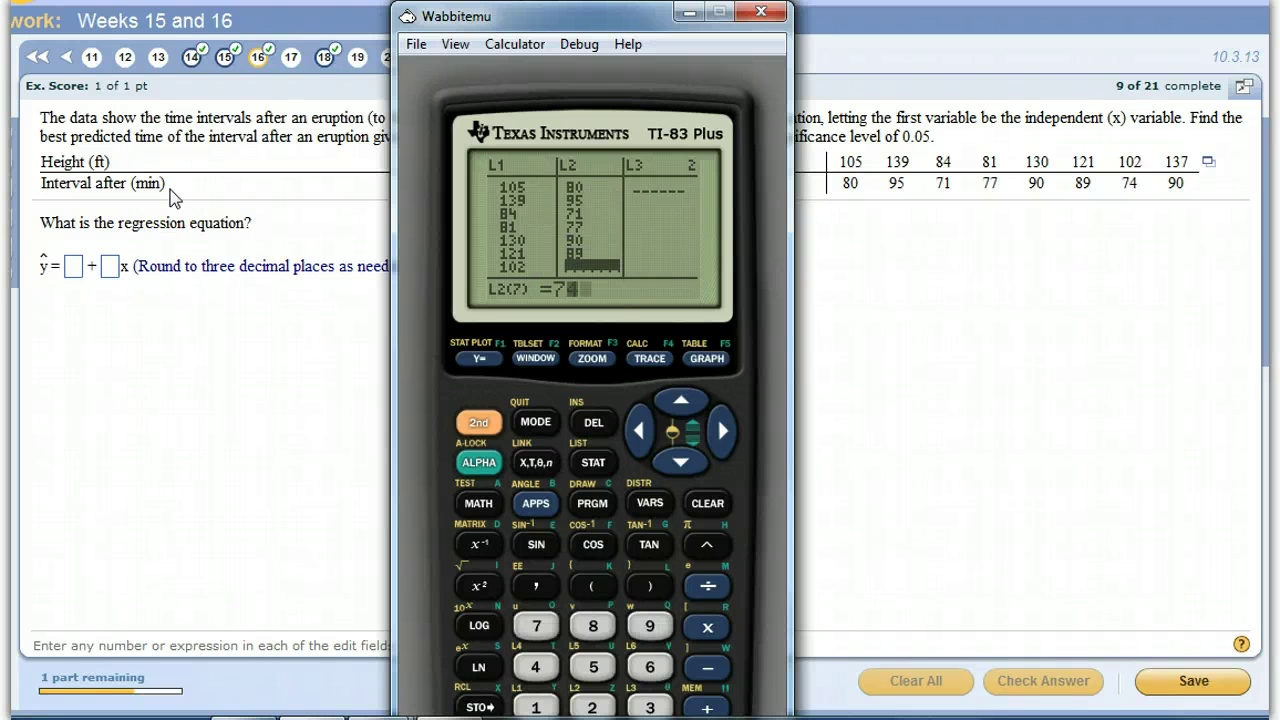
type("4")
key("Return")
key("Return")
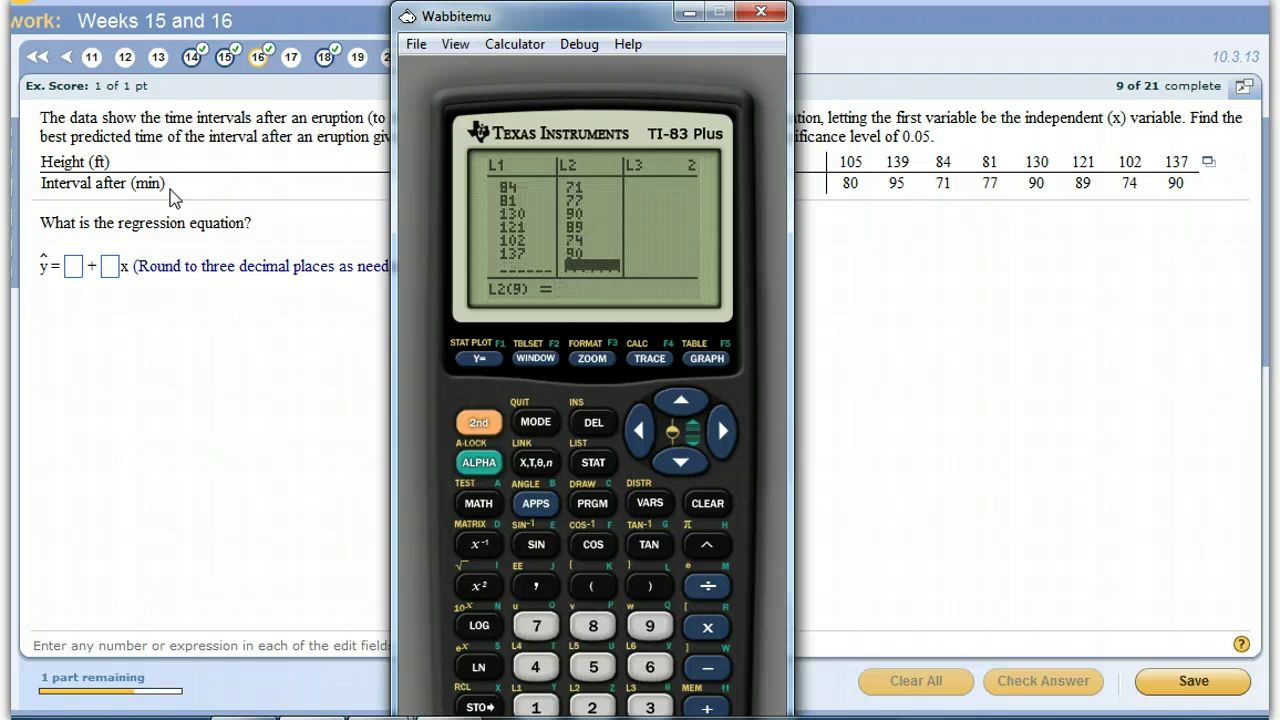
Step: Run LinReg(ax+b) on the lists, giving a = .3590621256 and b = 42.90039363
left_click(593, 462)
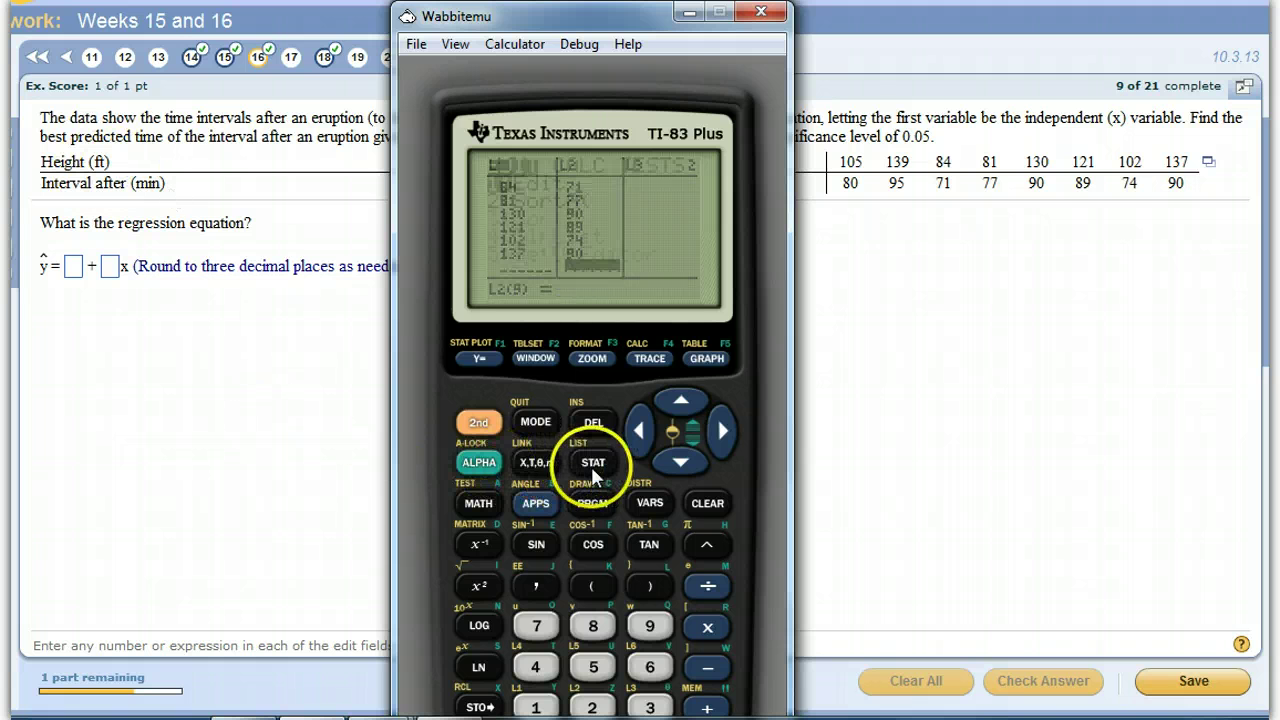
left_click(724, 434)
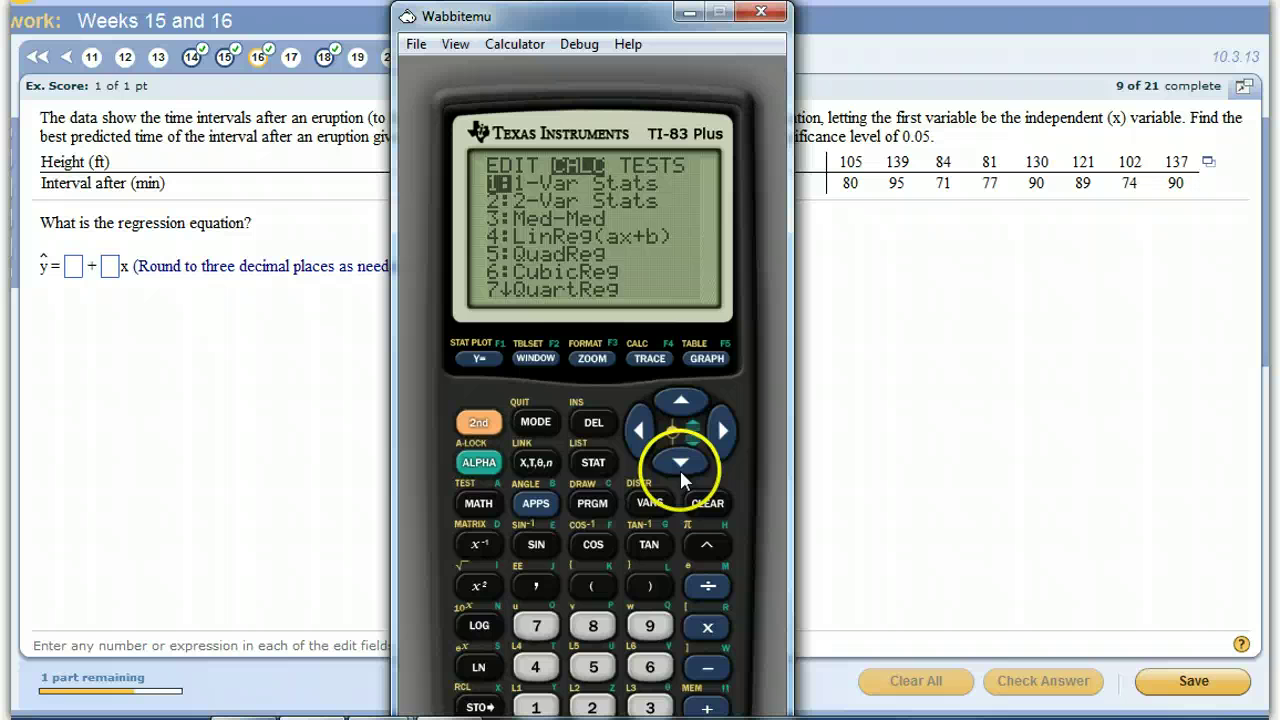
left_click(673, 466)
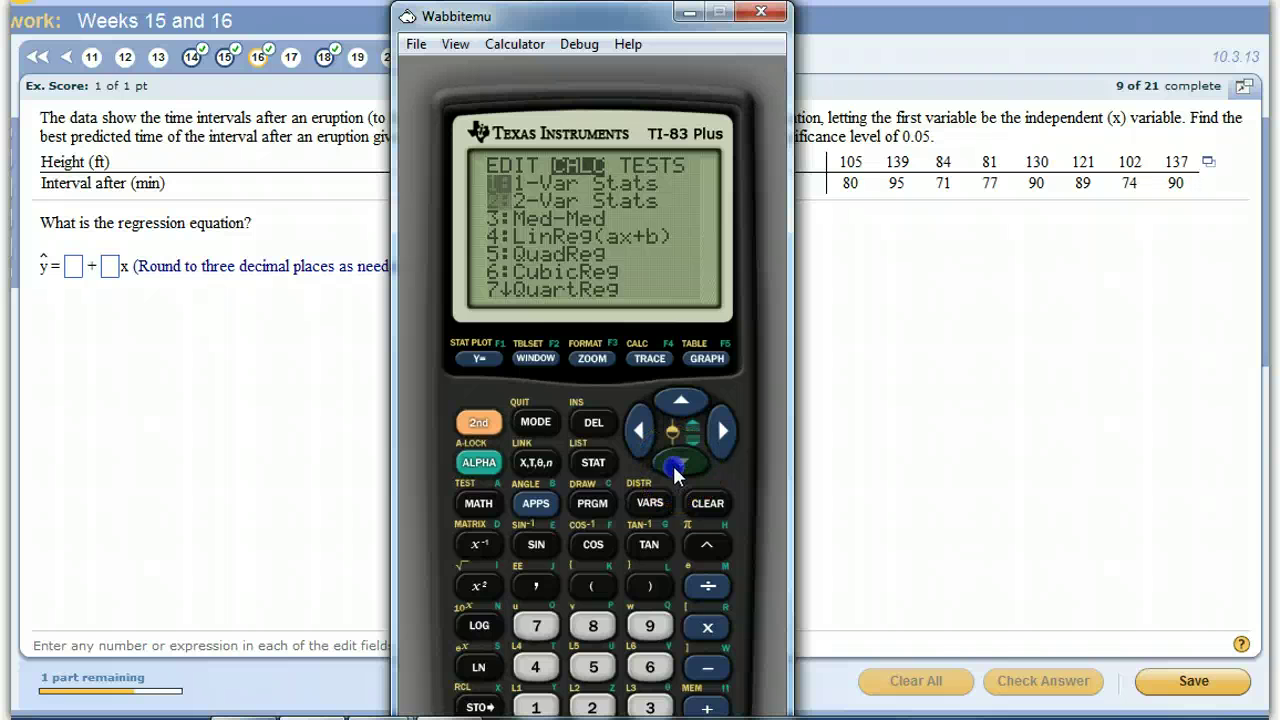
key("Return")
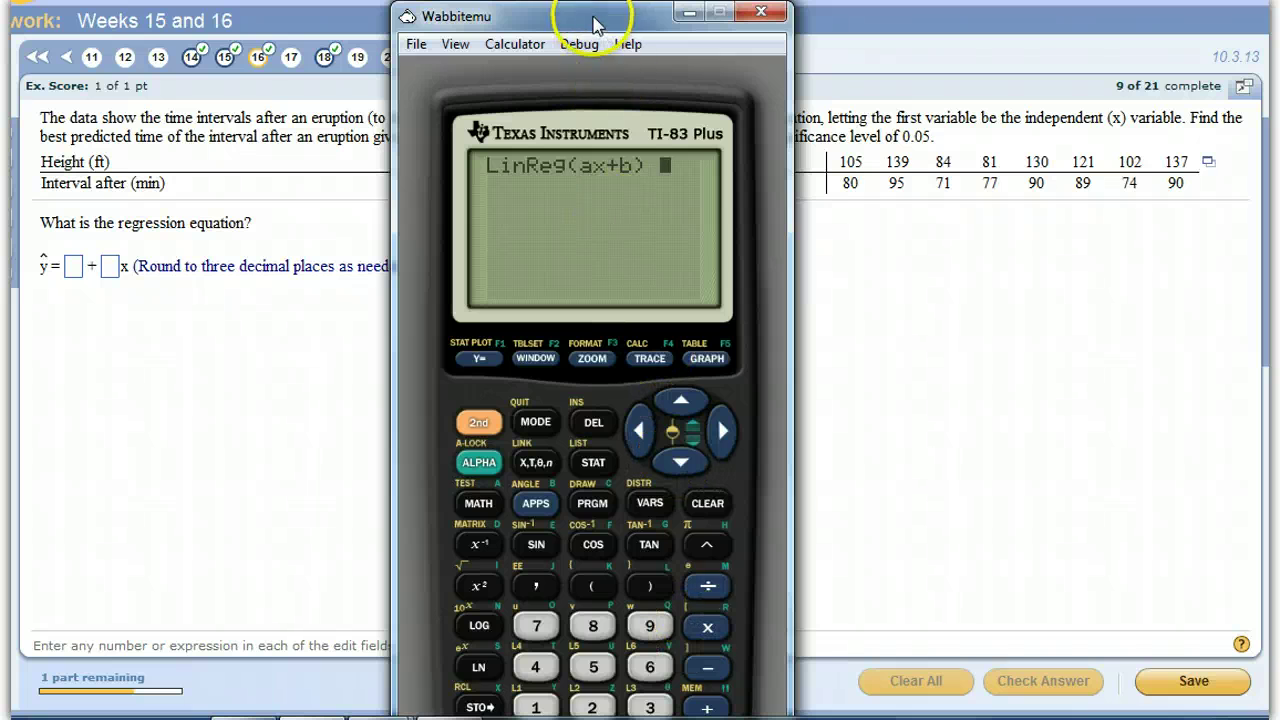
left_click_drag(600, 20, 613, 0)
left_click(721, 673)
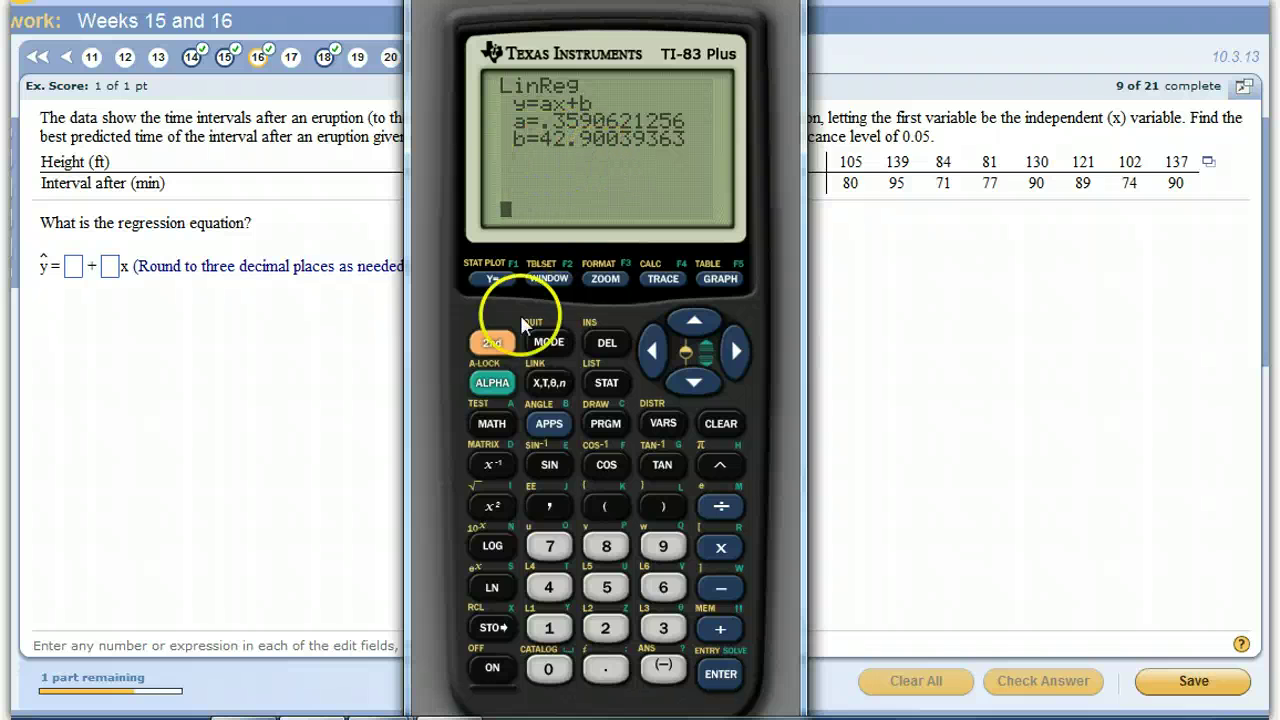
Step: Turn on DiagnosticOn from the TI-83 catalog so r and r² will be reported
left_click(495, 343)
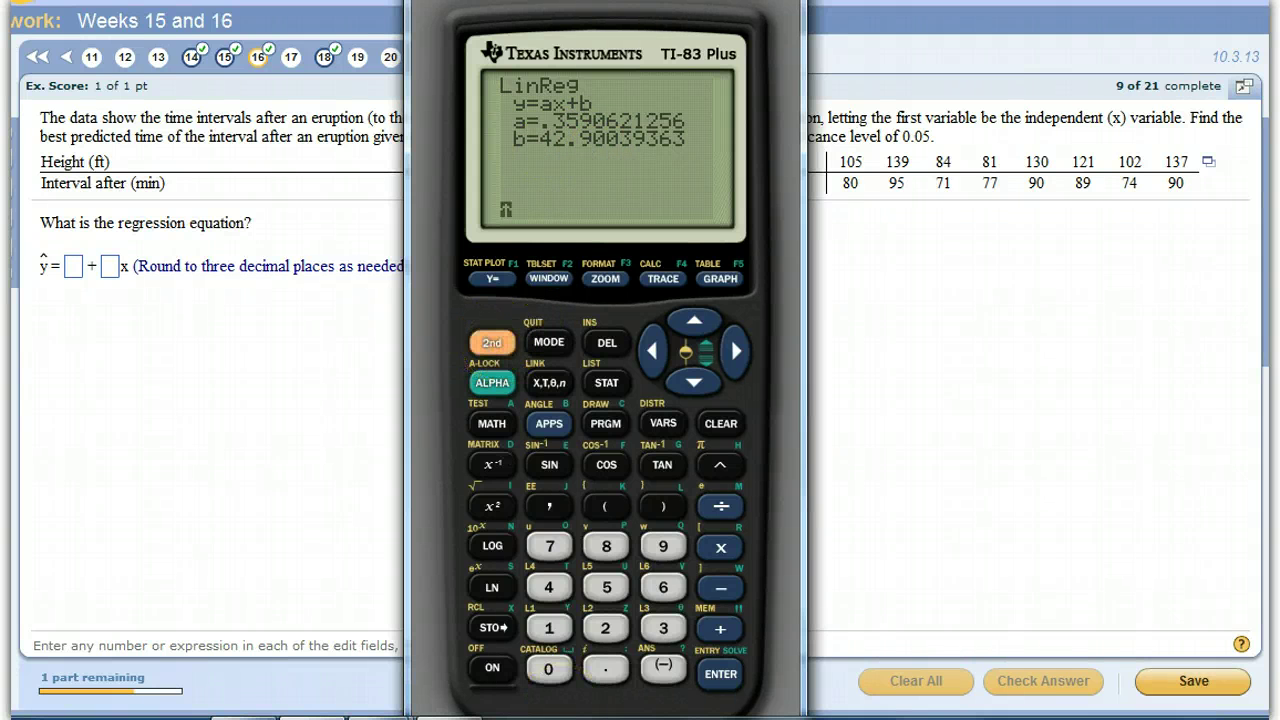
left_click(552, 676)
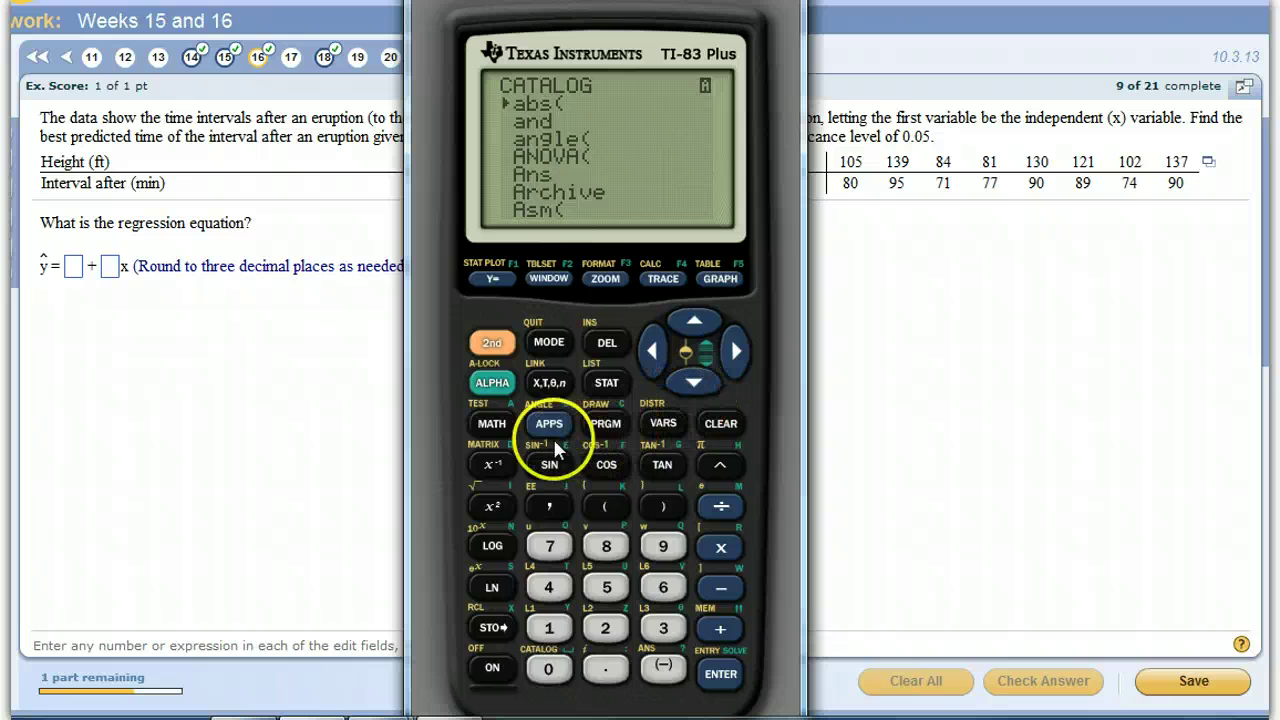
left_click(492, 460)
left_click(694, 383)
left_click(694, 383)
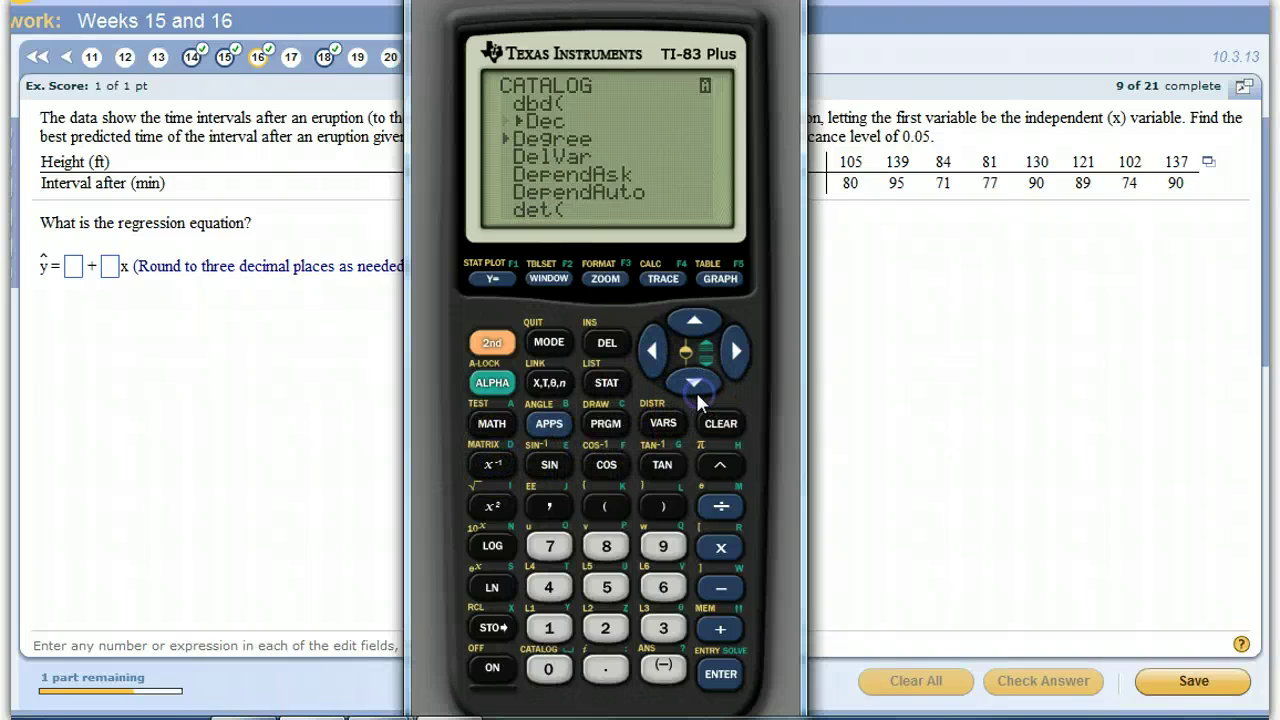
left_click(694, 388)
left_click(694, 388)
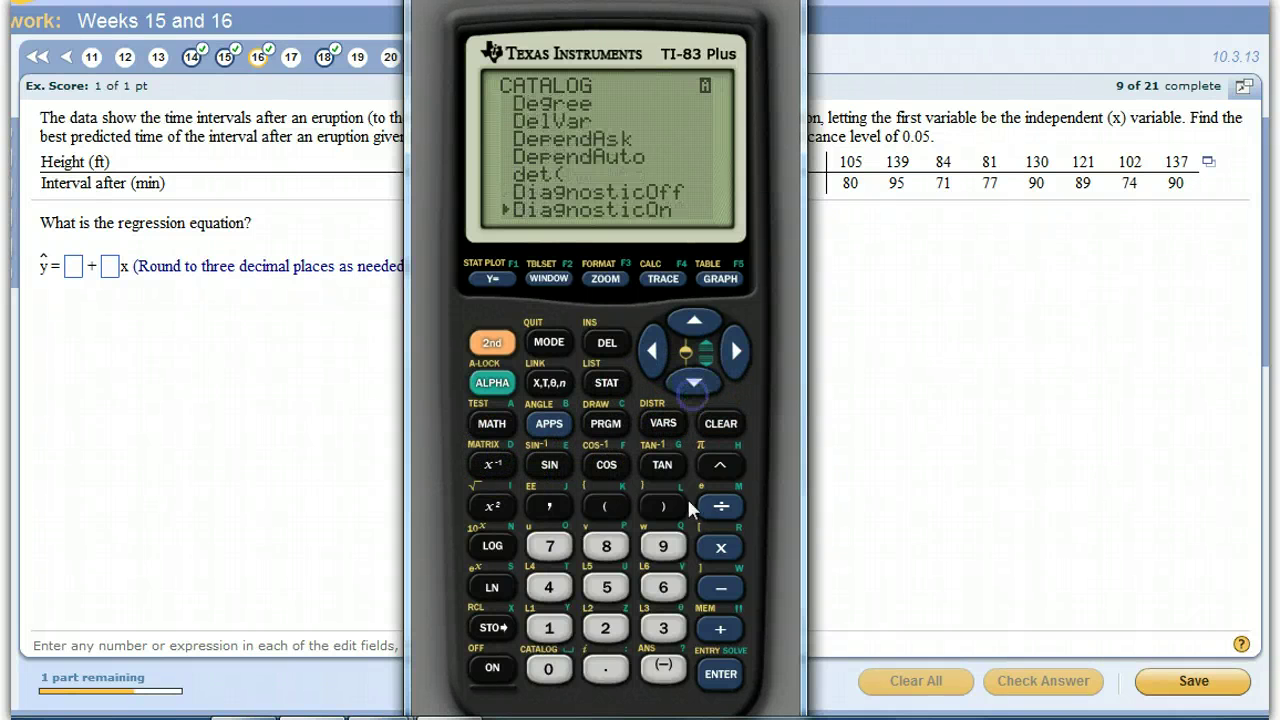
left_click(721, 675)
left_click(721, 676)
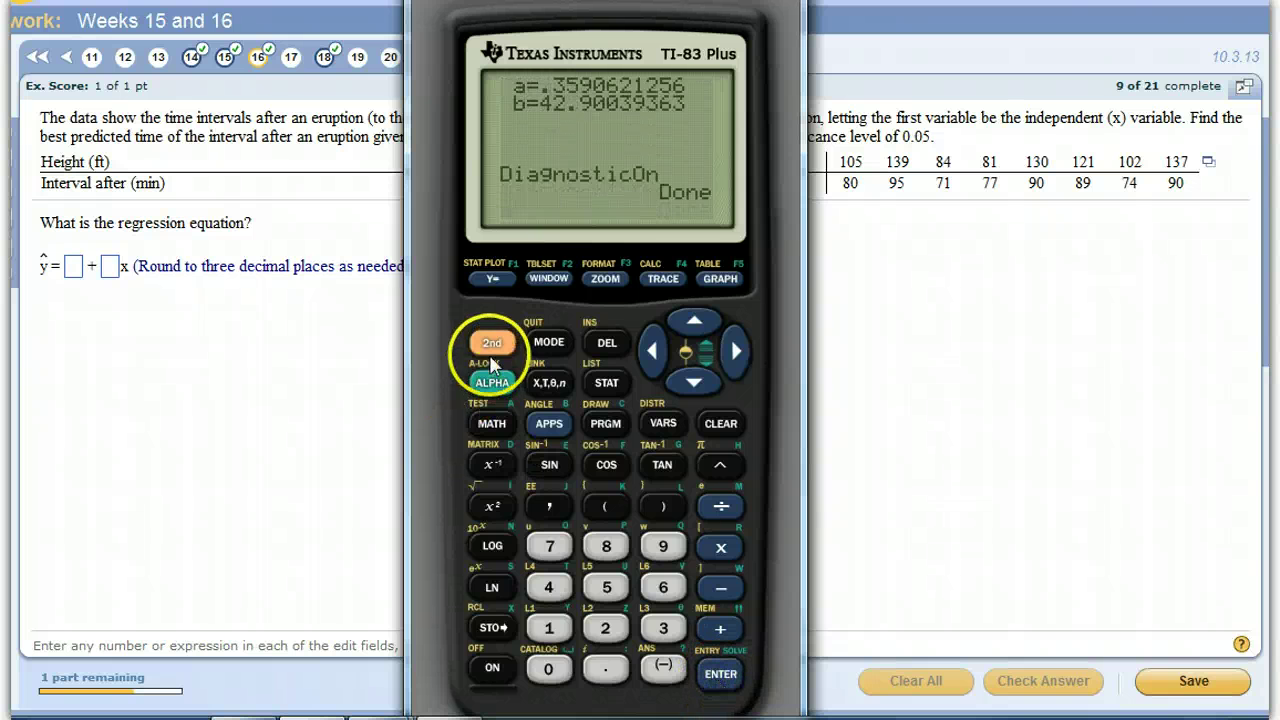
Step: Rerun LinReg(ax+b) to show r² = .8599455931 and r = .9273325148
left_click(606, 383)
left_click(735, 351)
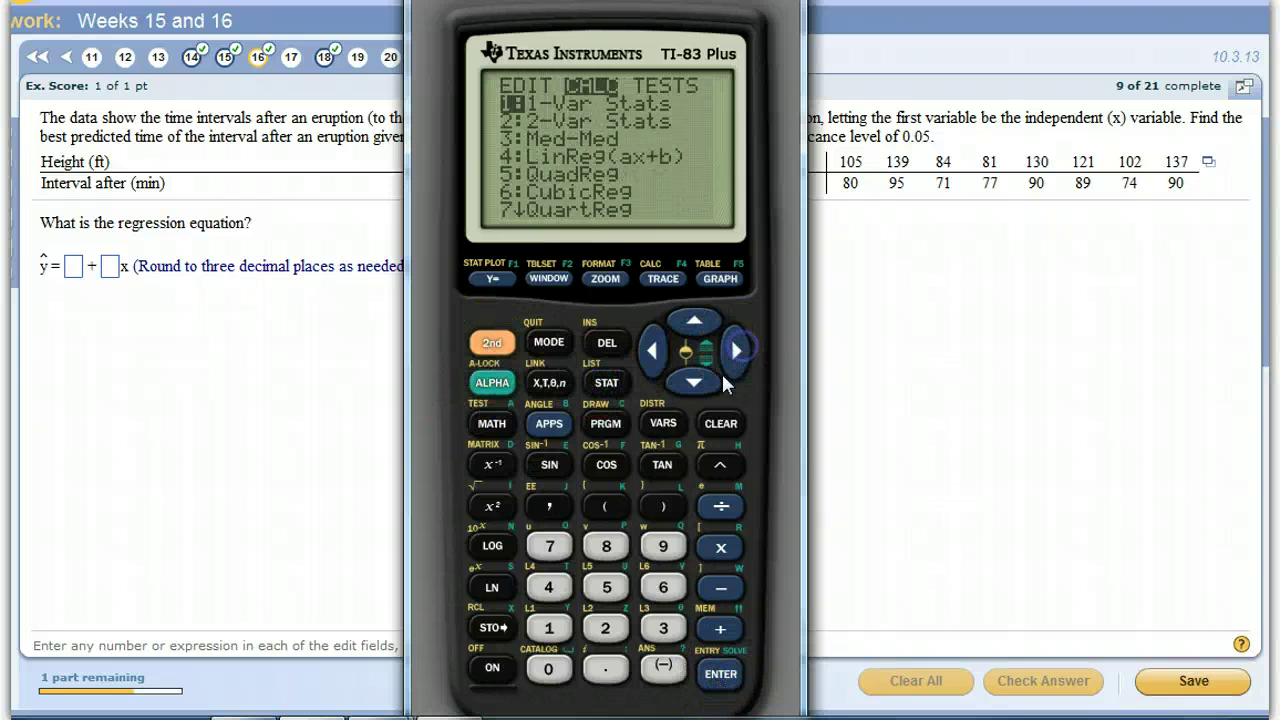
left_click(694, 384)
left_click(694, 384)
left_click(694, 384)
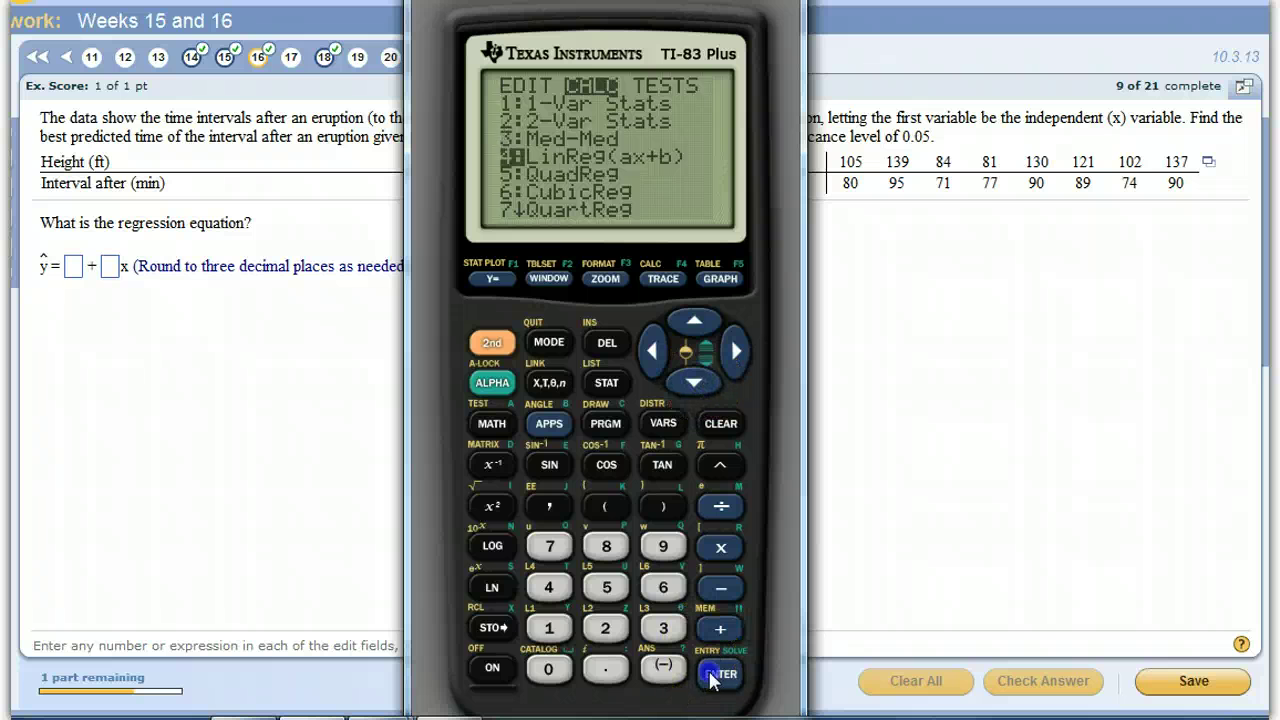
left_click(721, 675)
left_click(713, 676)
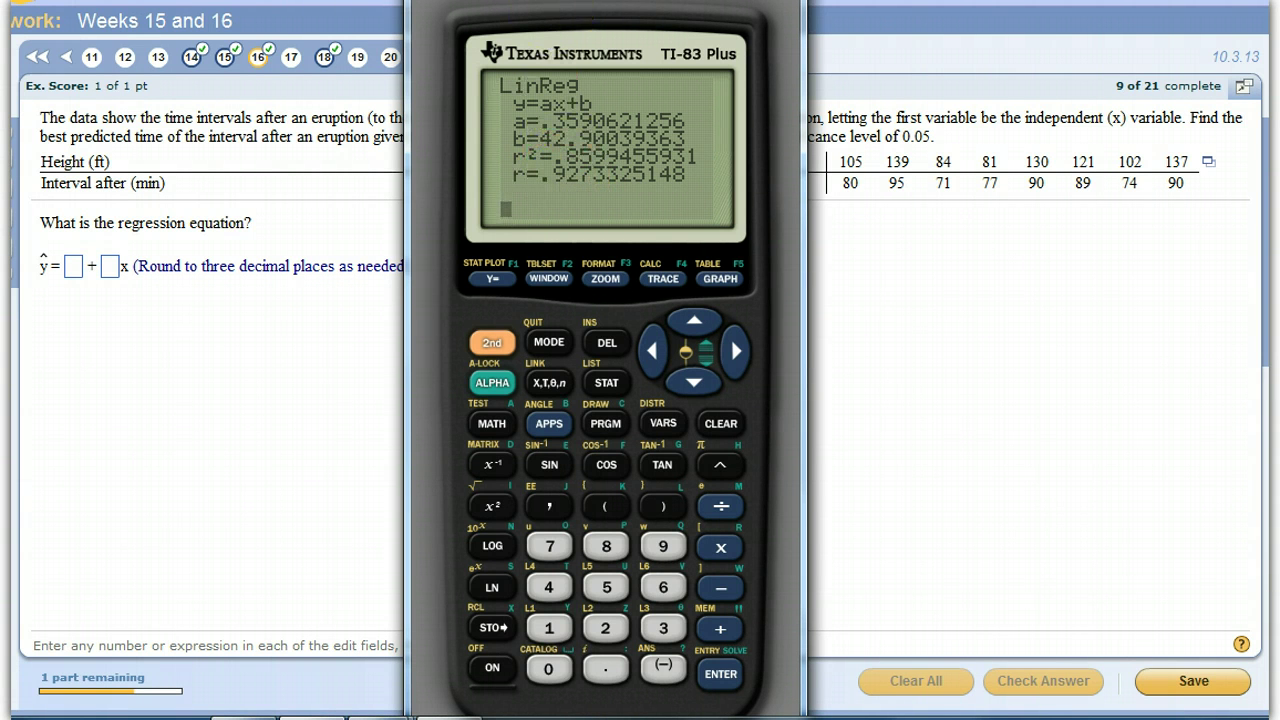
left_click_drag(605, 30, 902, 228)
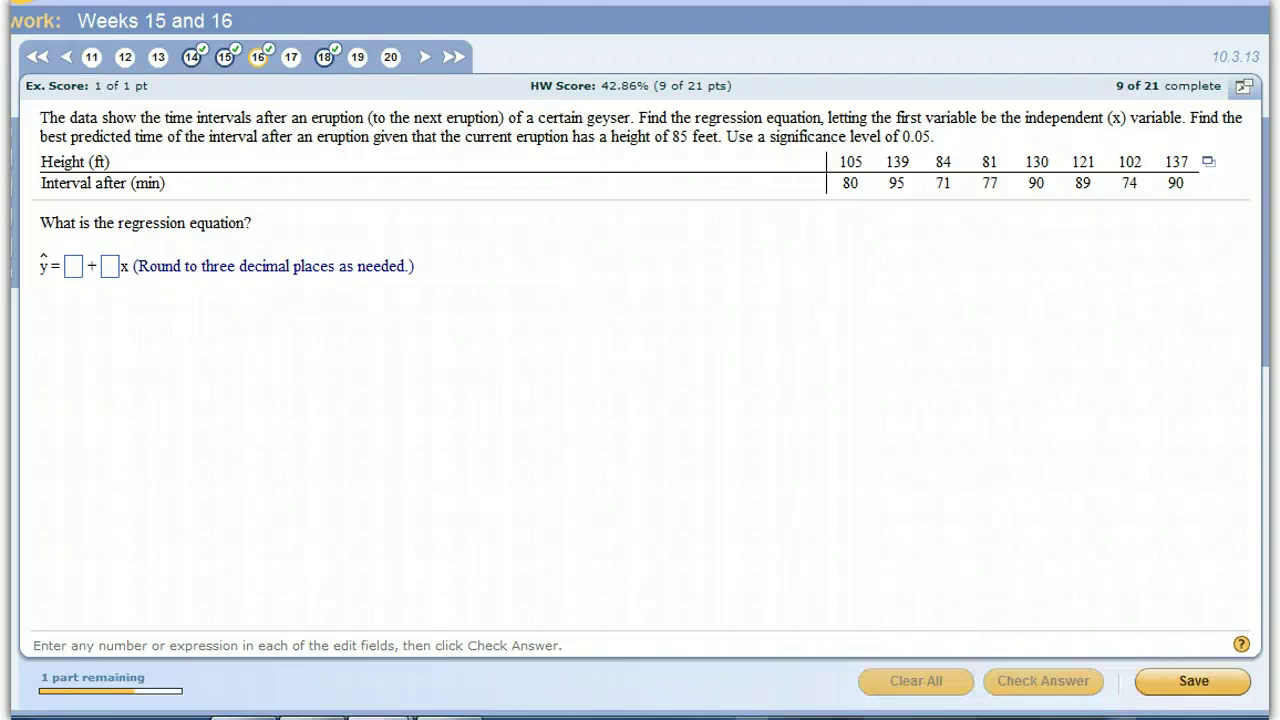
Step: Highlight the critical value .707 for n = 8, then bring back the geyser question and calculator results
left_click(380, 717)
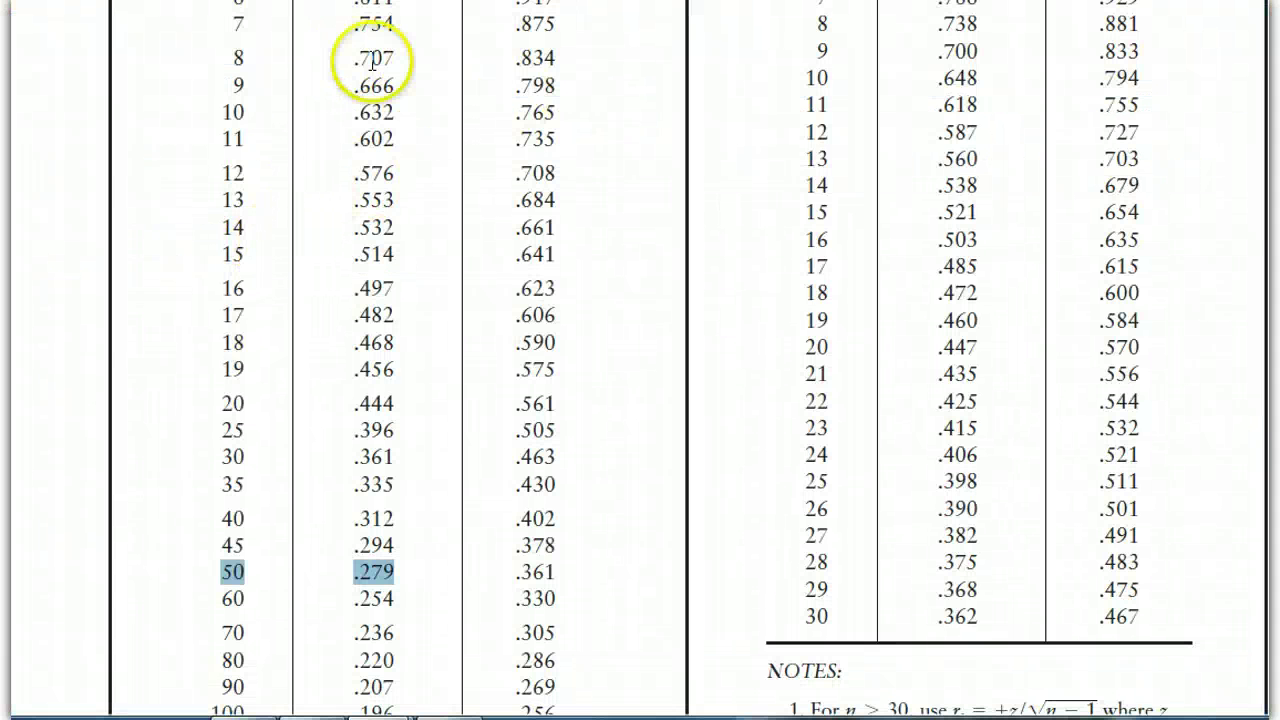
left_click_drag(356, 57, 404, 57)
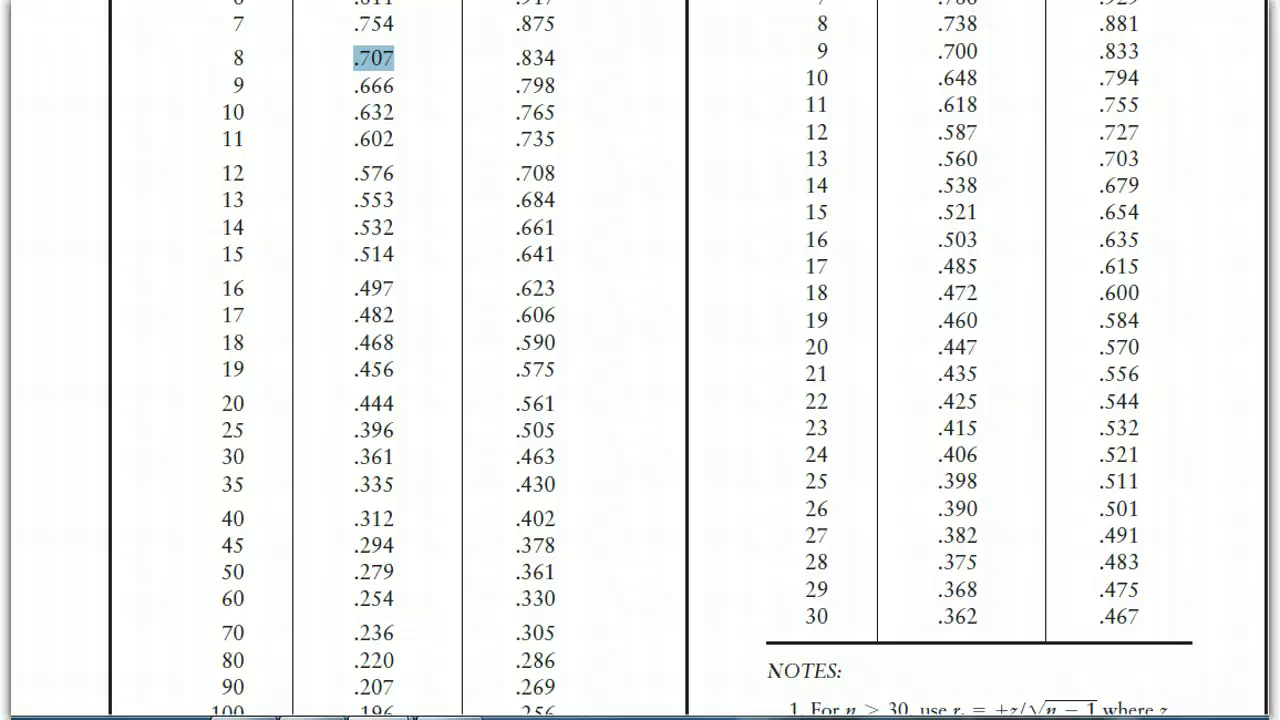
key("alt+Tab")
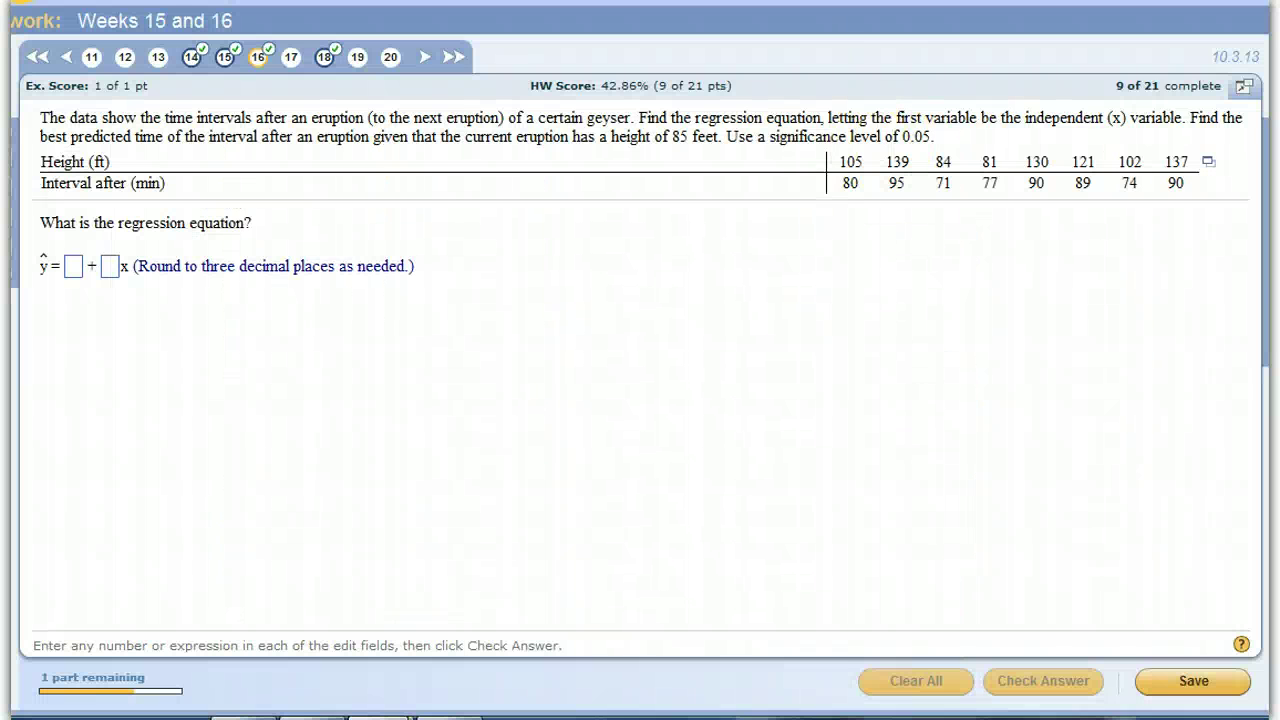
key("alt+Tab")
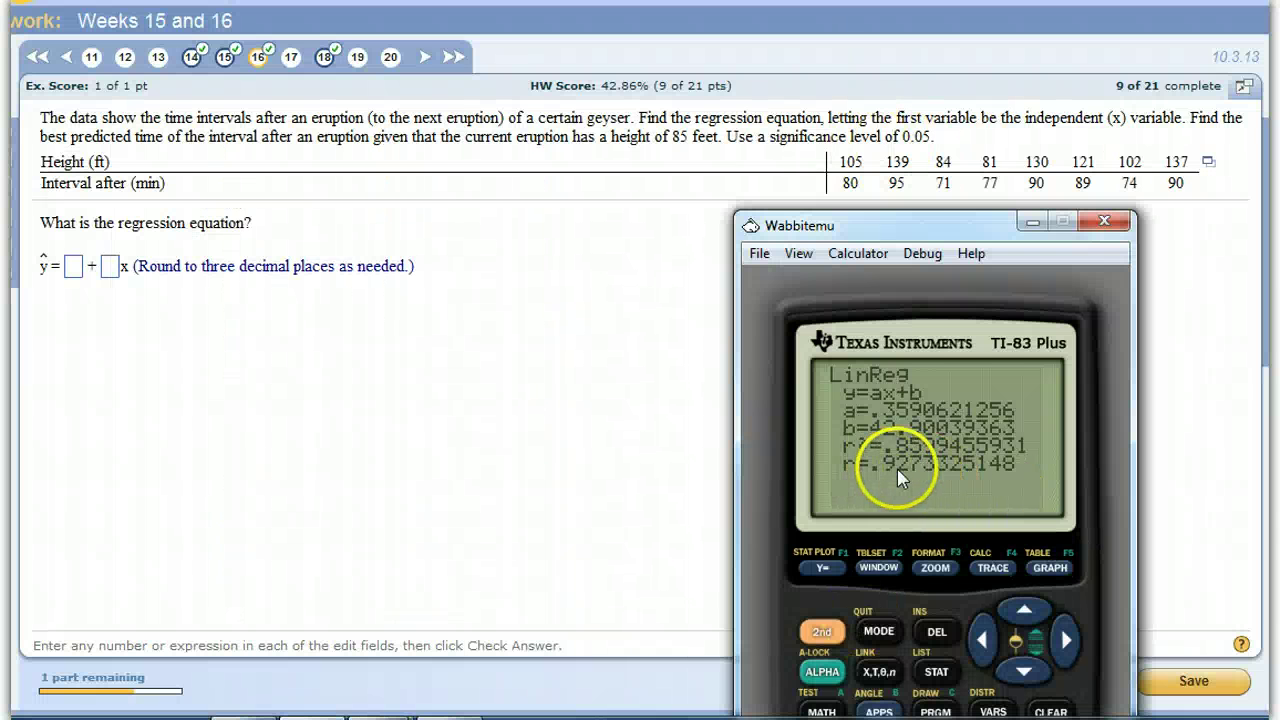
left_click_drag(936, 232, 1048, 0)
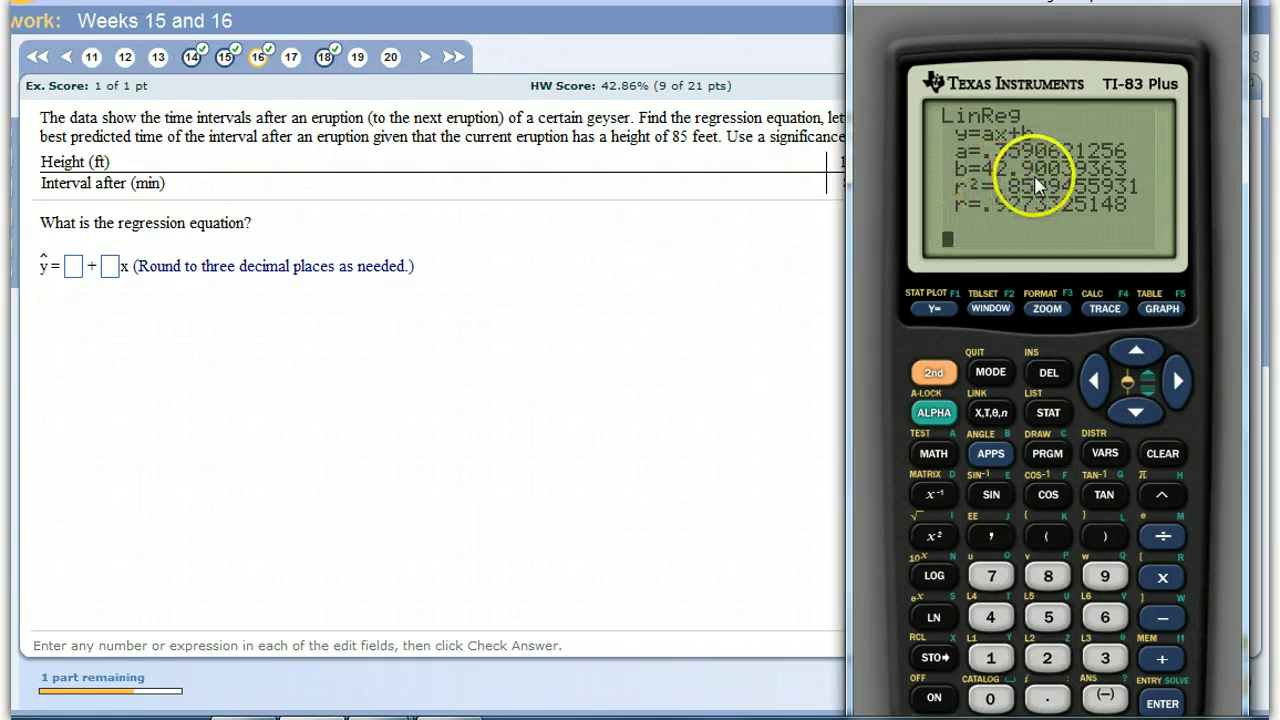
Step: Enter 42.900 as the intercept and .359 as the slope, submit, and dismiss the Nice Work message
left_click(72, 267)
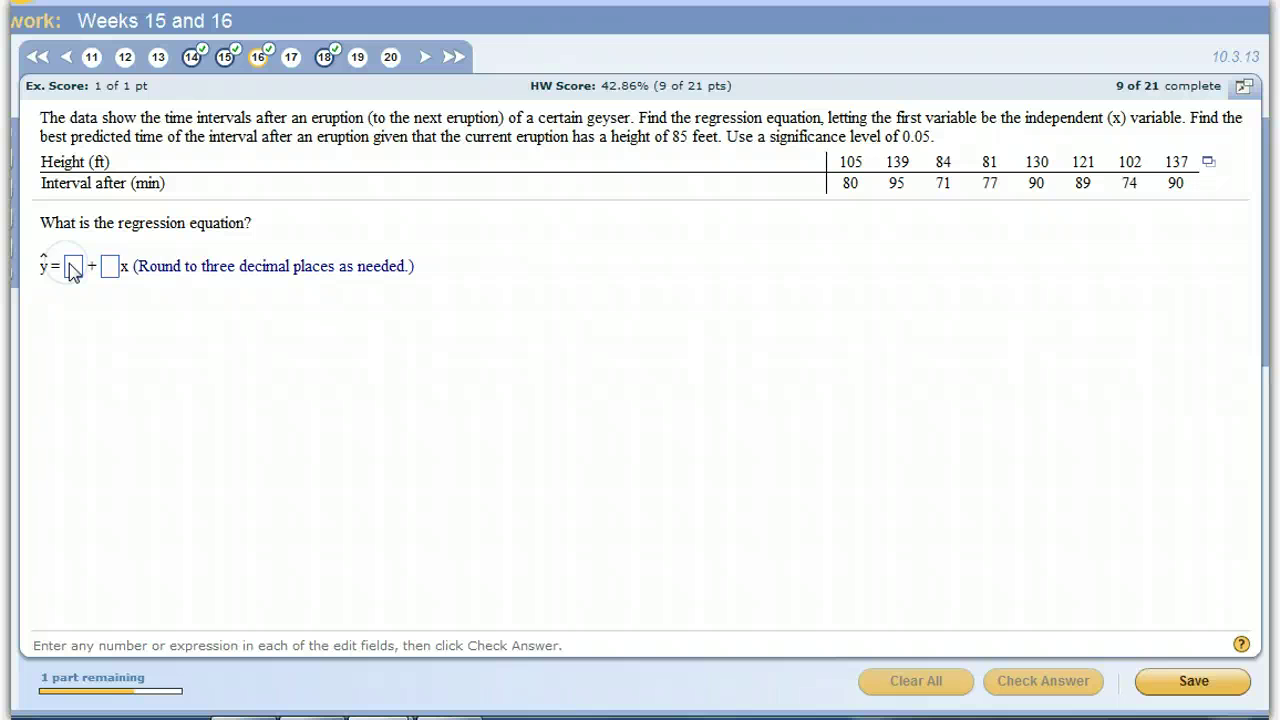
type("42.900")
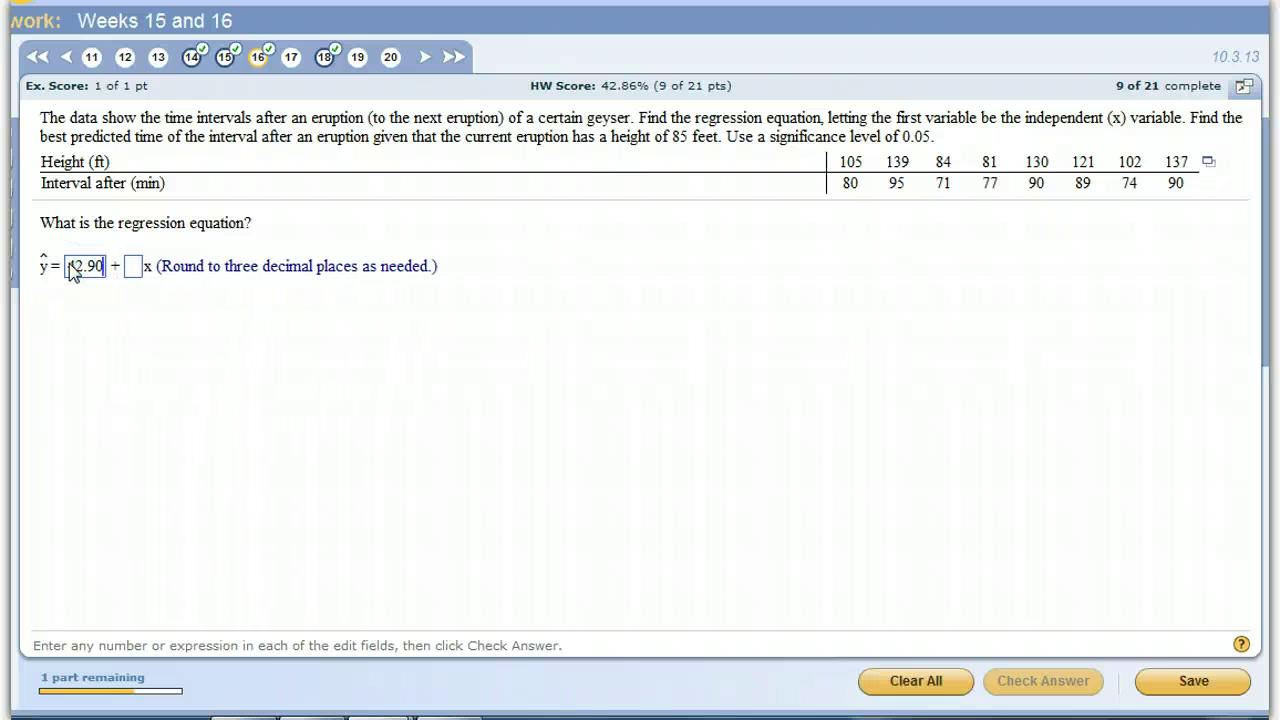
left_click(143, 268)
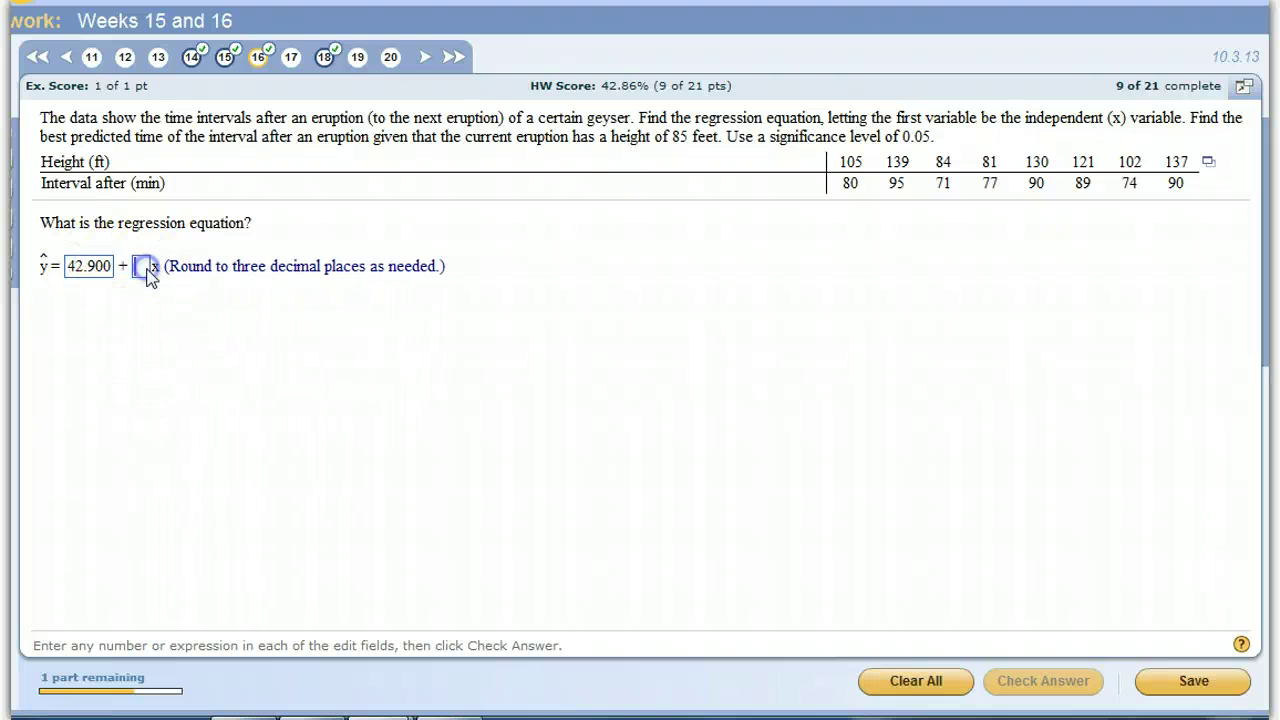
left_click(381, 717)
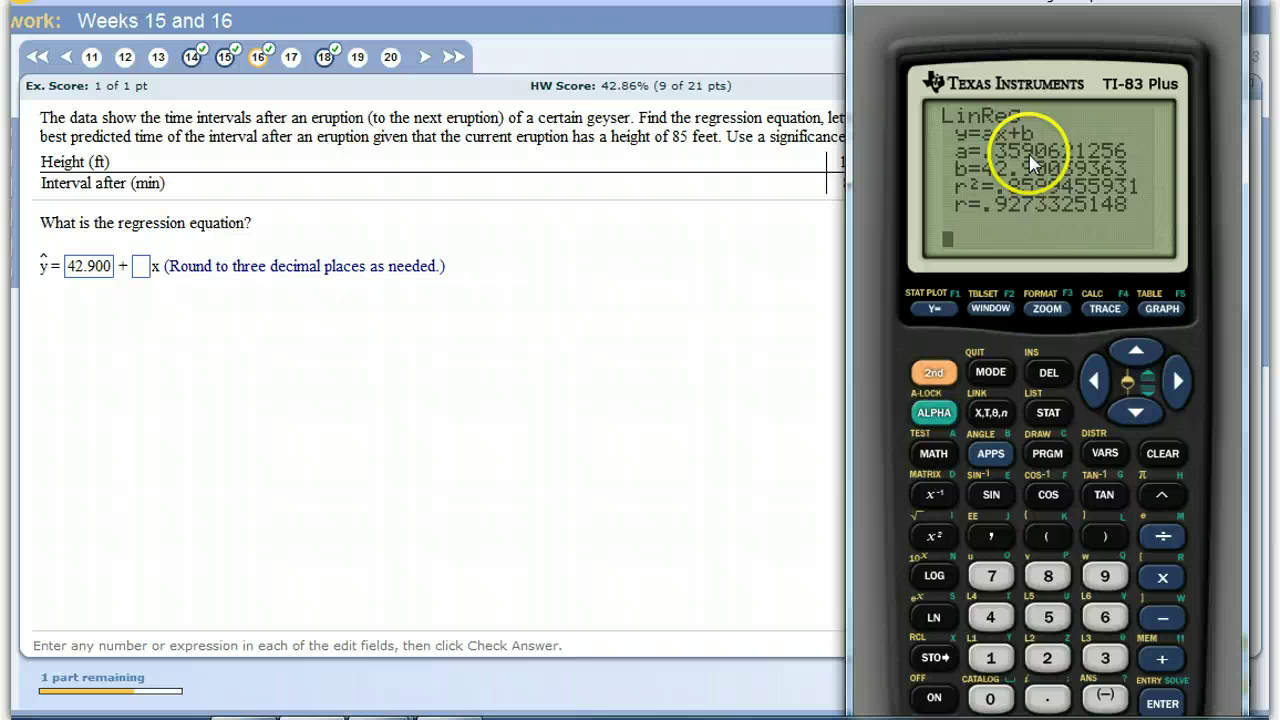
left_click(143, 267)
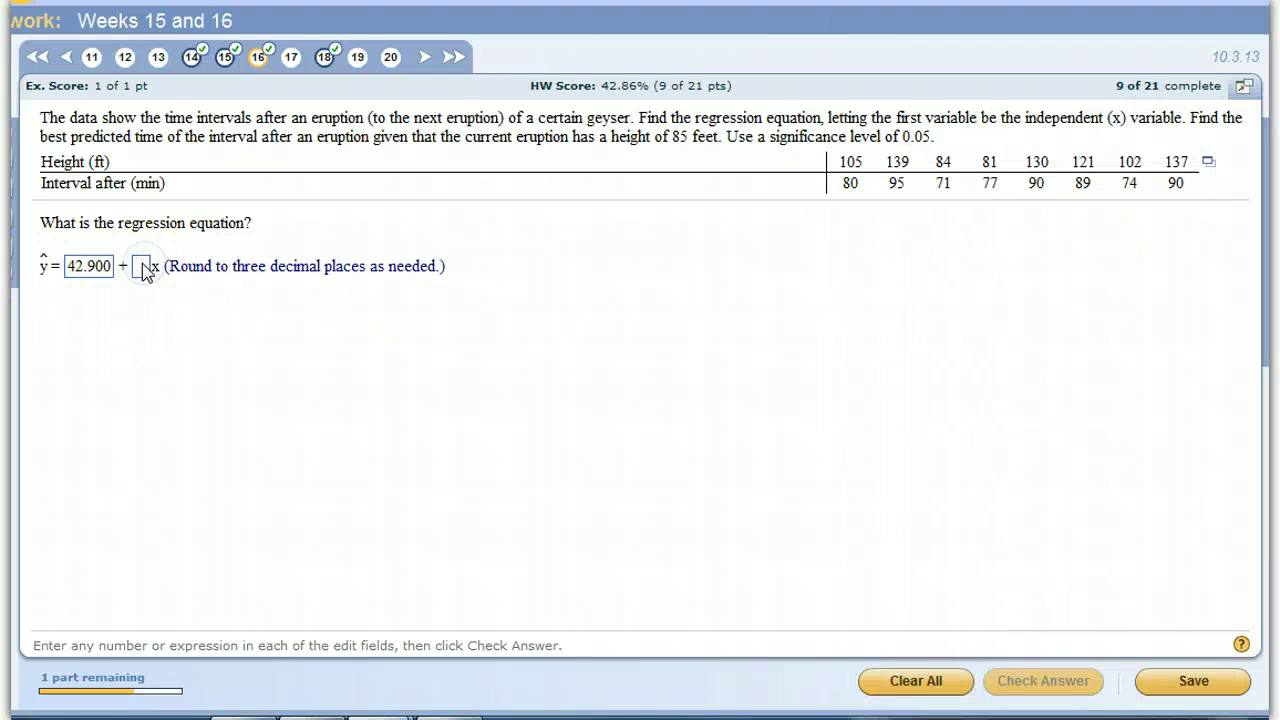
type(".859")
key("Return")
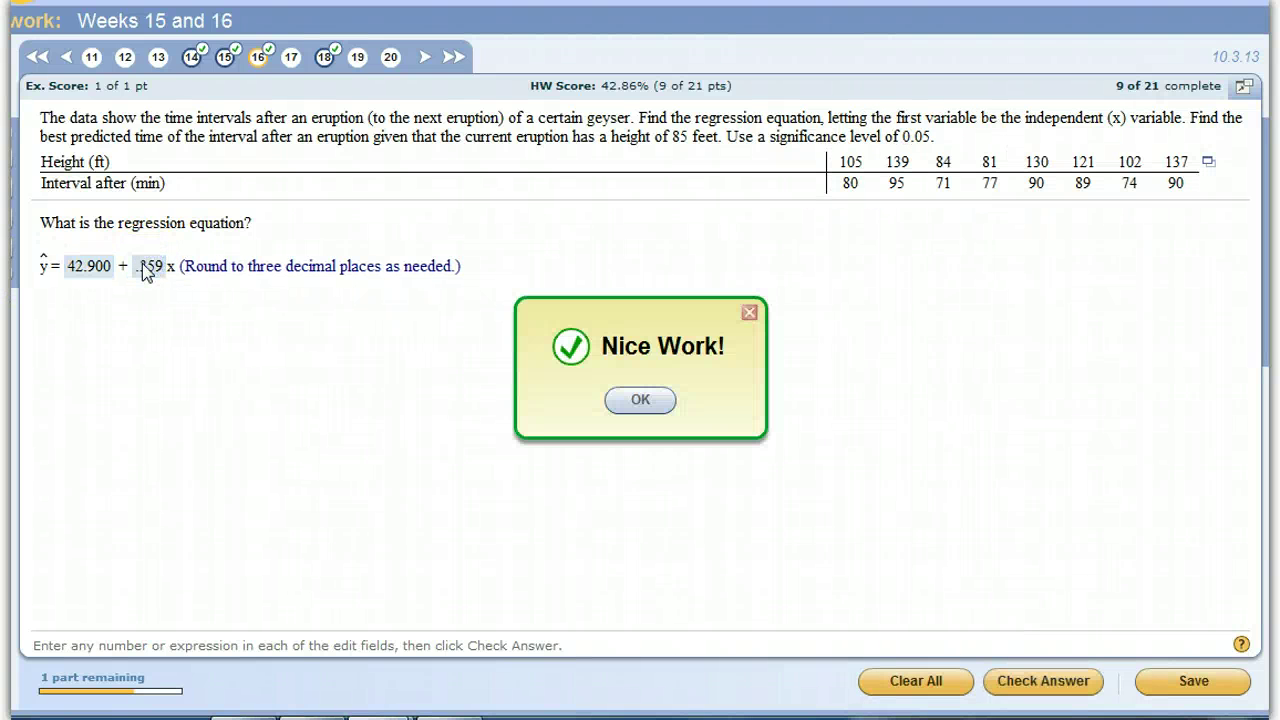
key("Return")
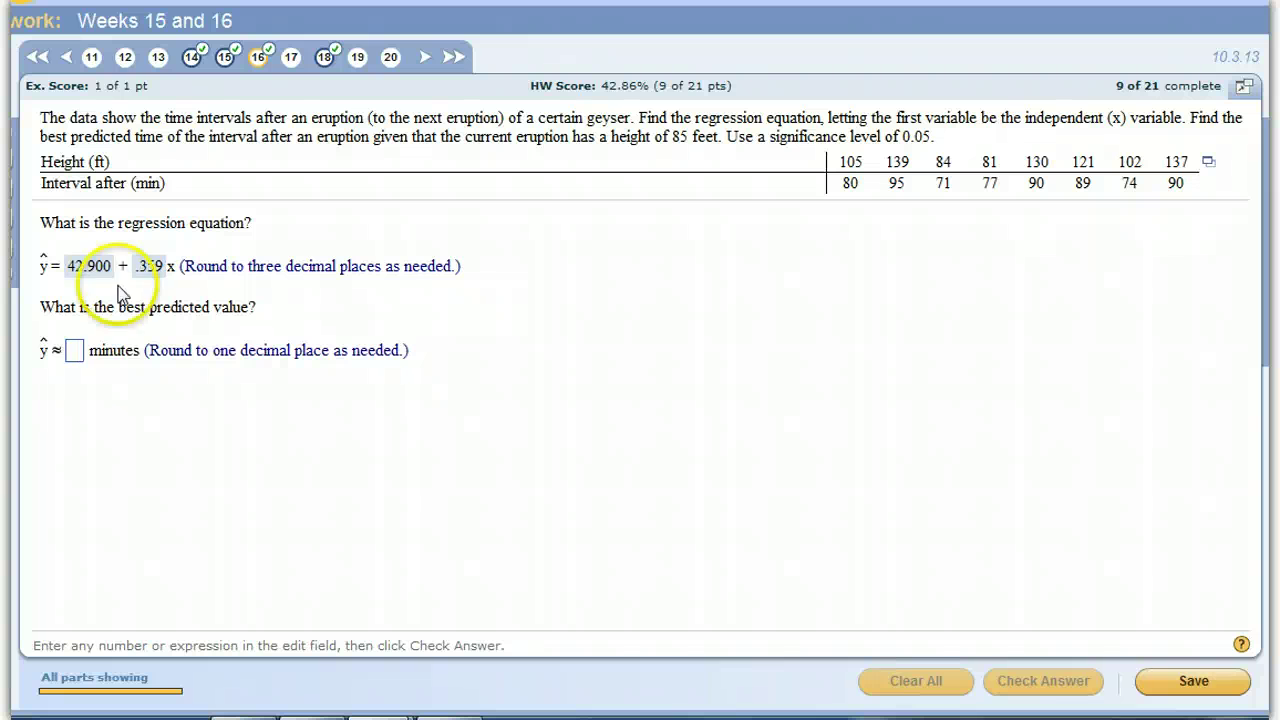
Step: Clear the calculator and evaluate 42.9 + .359 × 85, getting 73.415
left_click(380, 717)
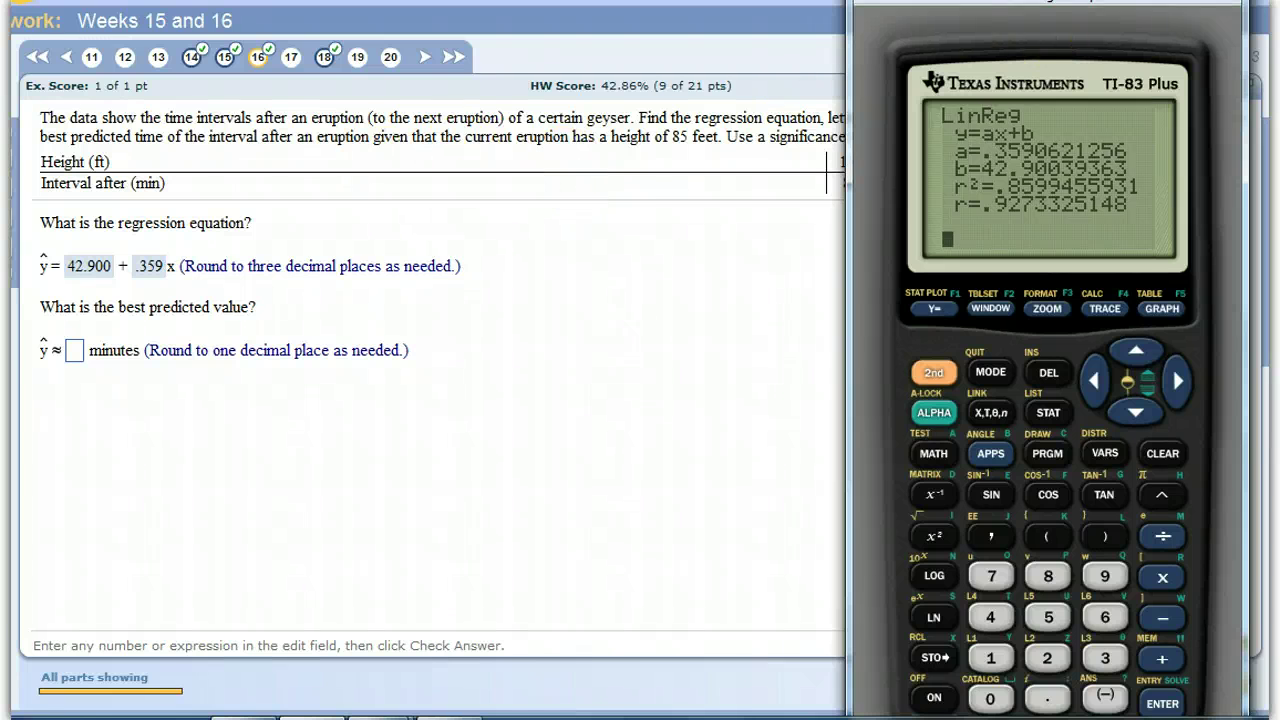
left_click(562, 144)
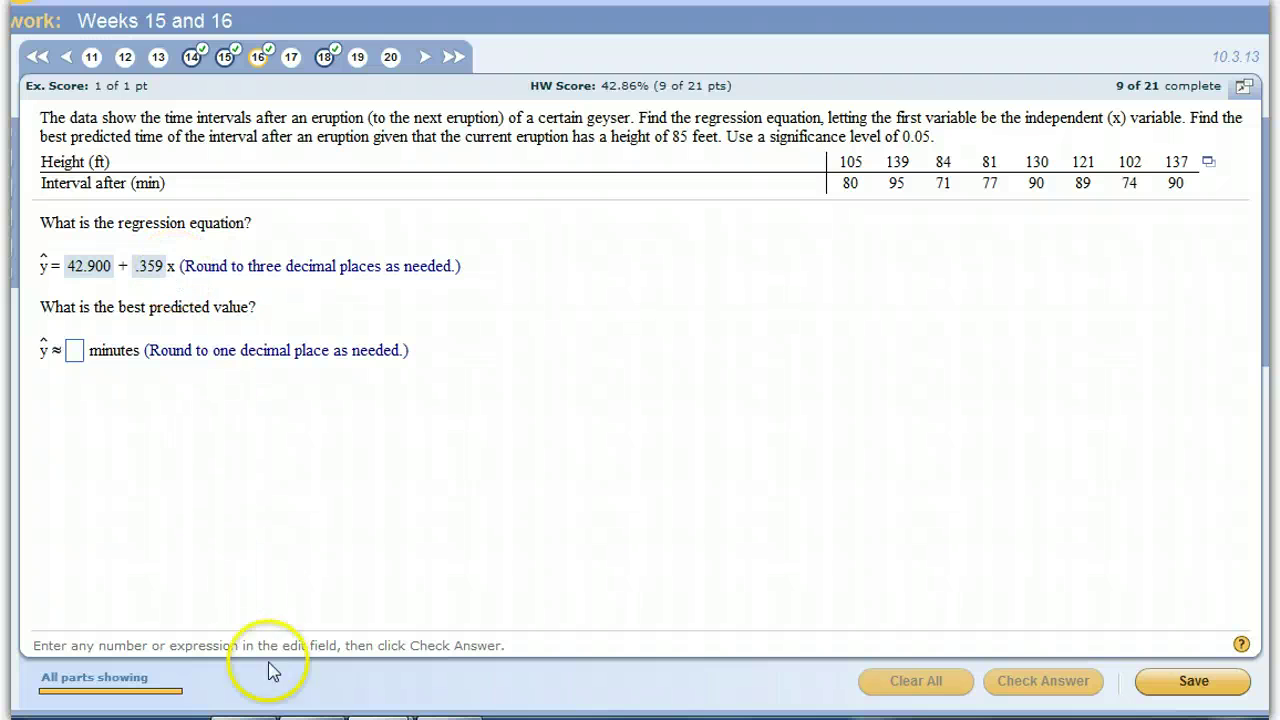
left_click(445, 716)
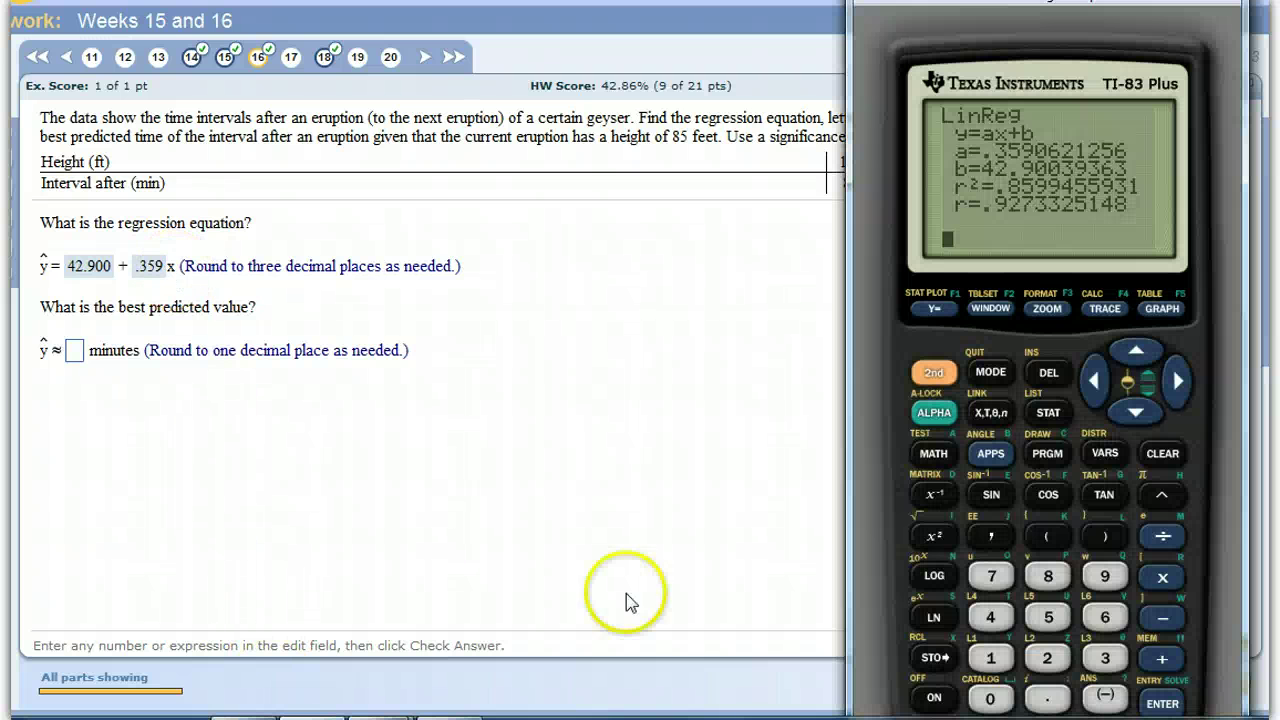
left_click(1165, 453)
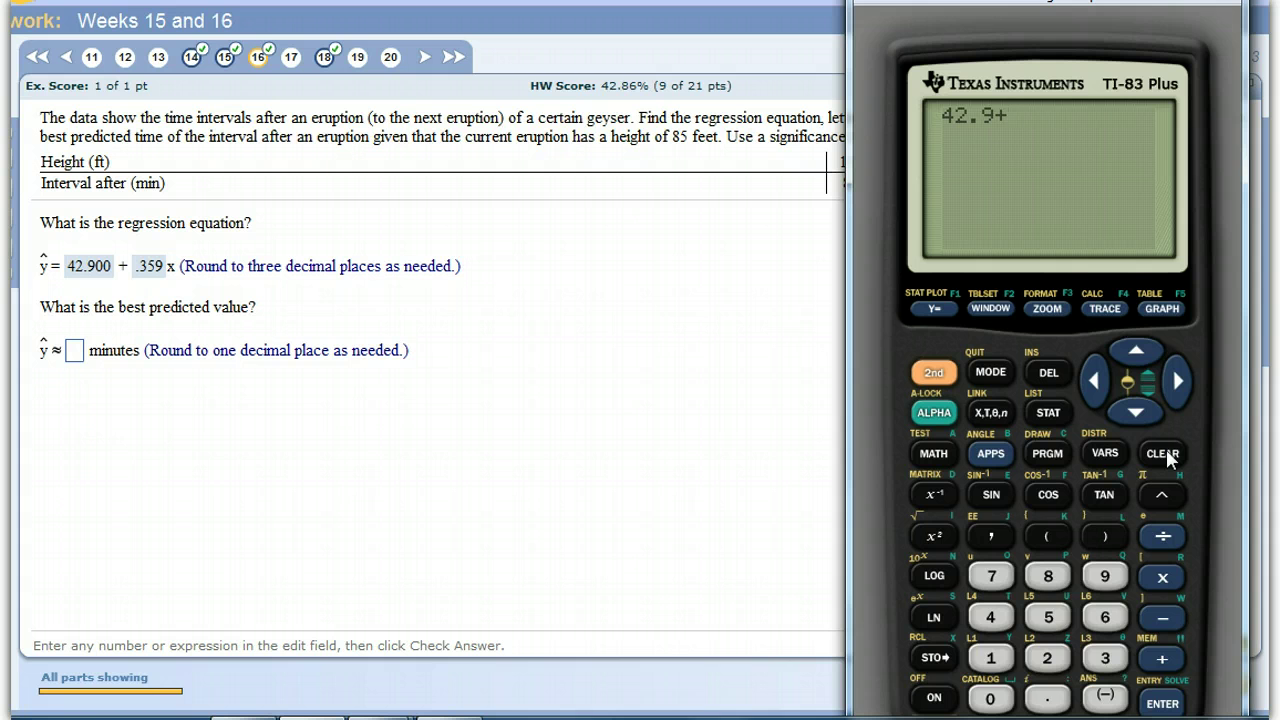
type("42.9+.359*")
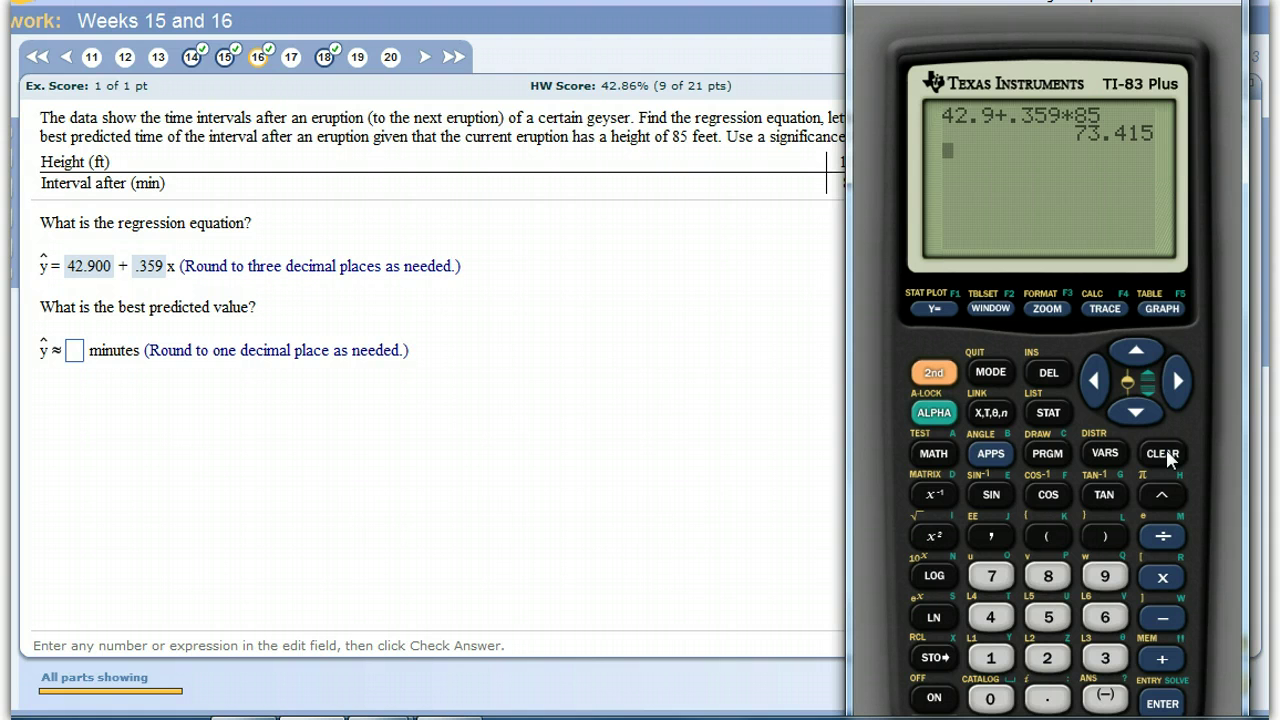
Step: Submit 73.4 minutes as the best predicted eruption interval
left_click(71, 352)
type("73.4")
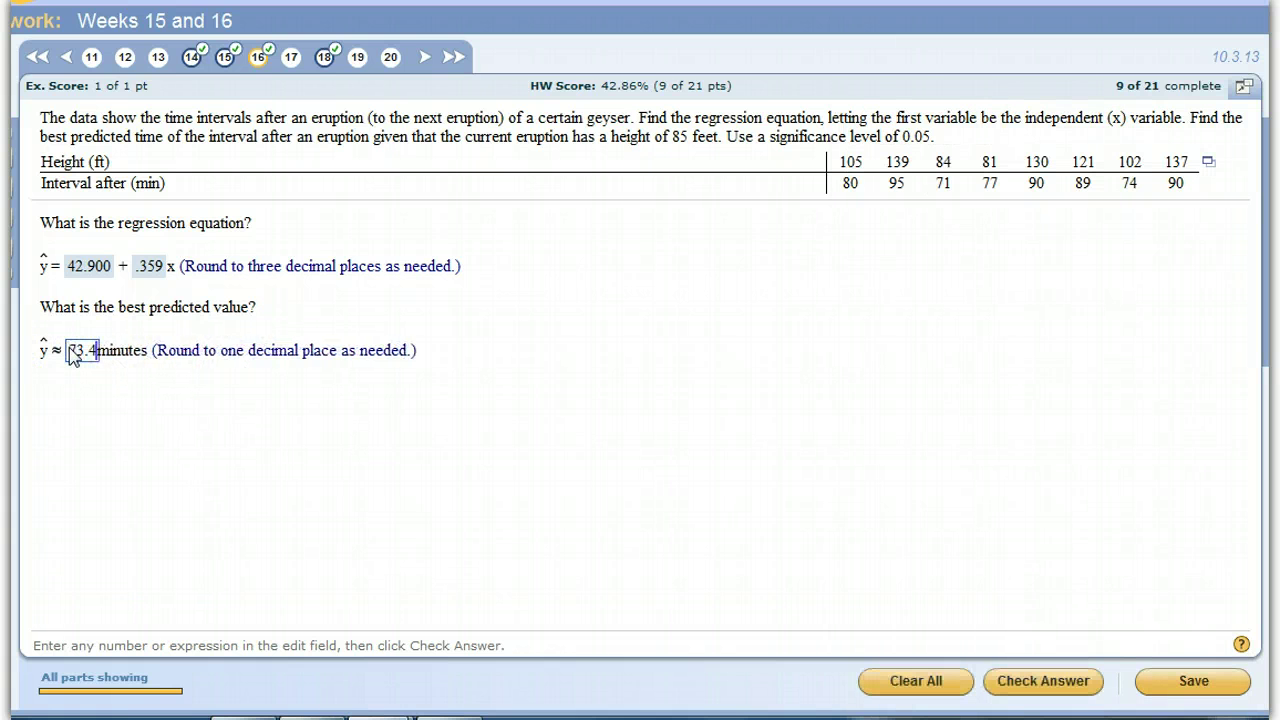
key("Return")
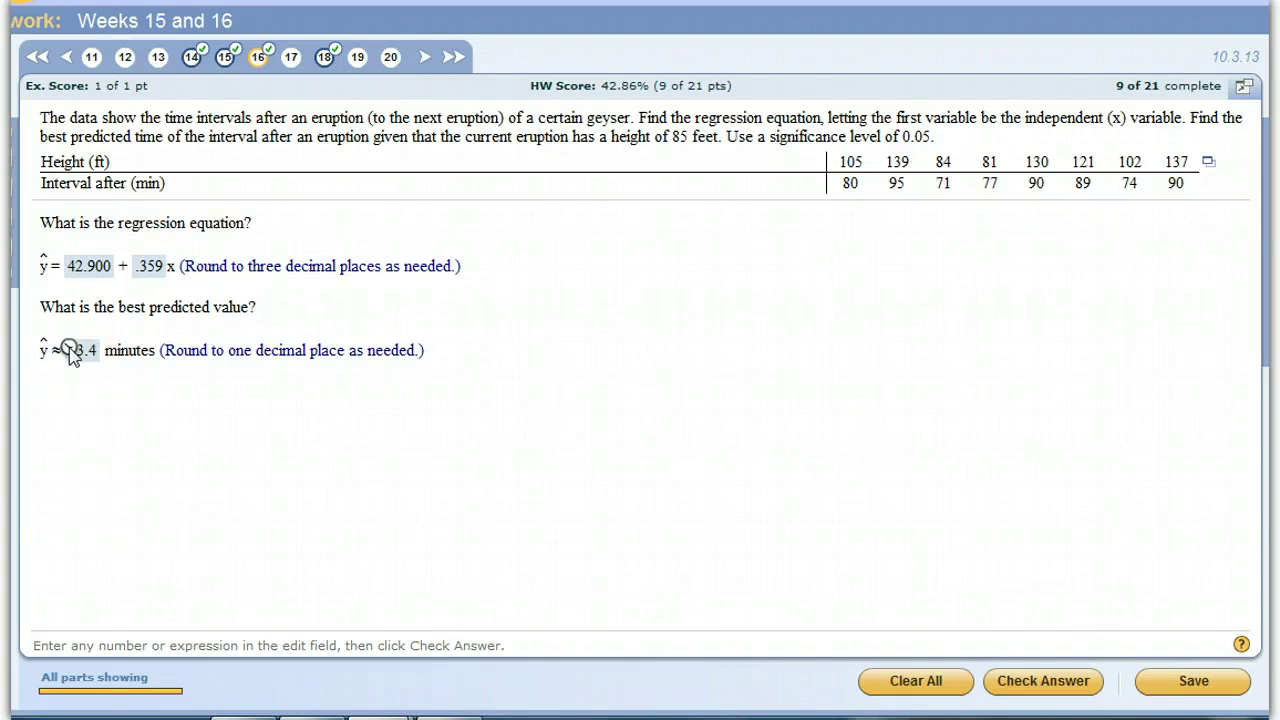
left_click(302, 466)
Step: Clear the TI-83 home screen and open the list editor showing heights in L1 and intervals in L2
mouse_move(310, 714)
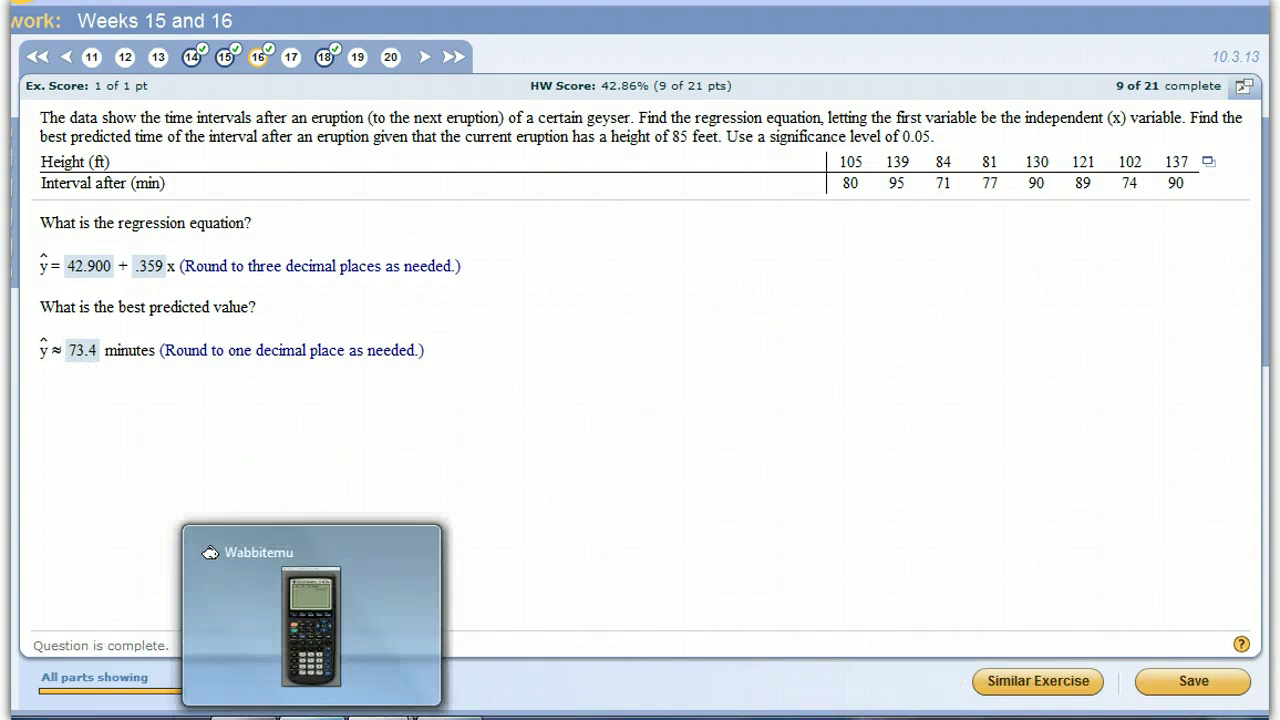
left_click(295, 620)
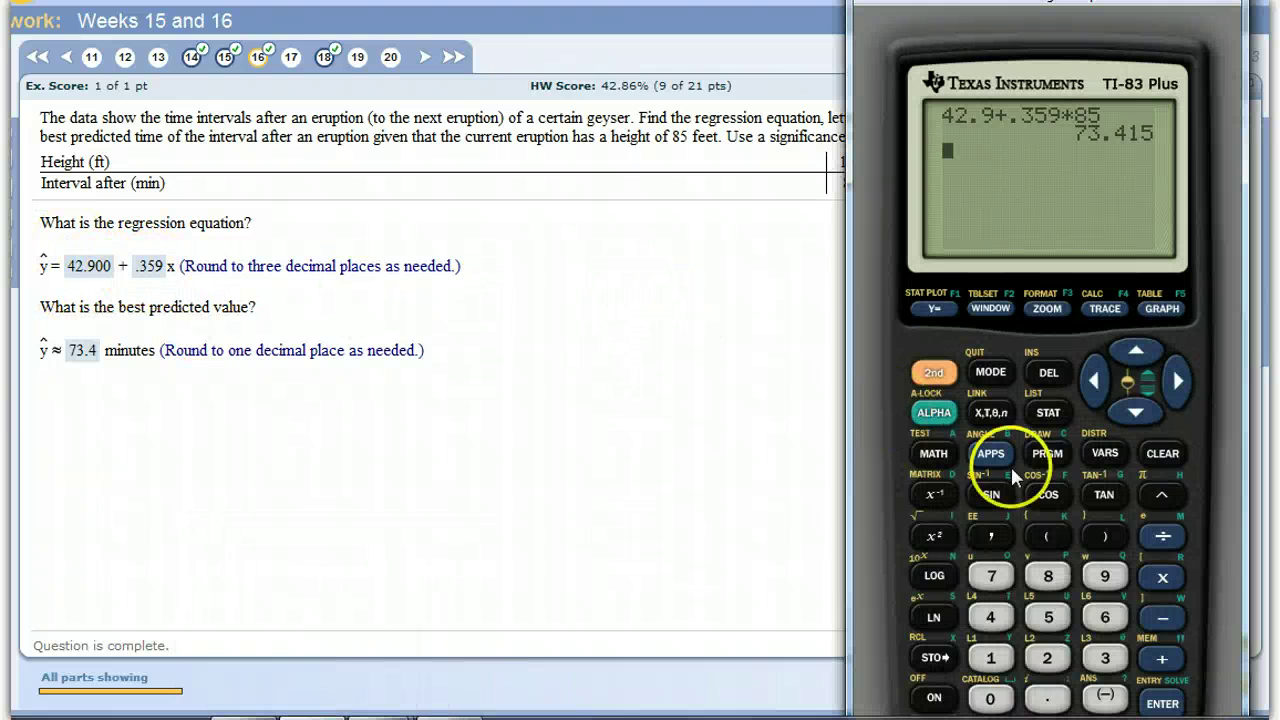
left_click(1150, 453)
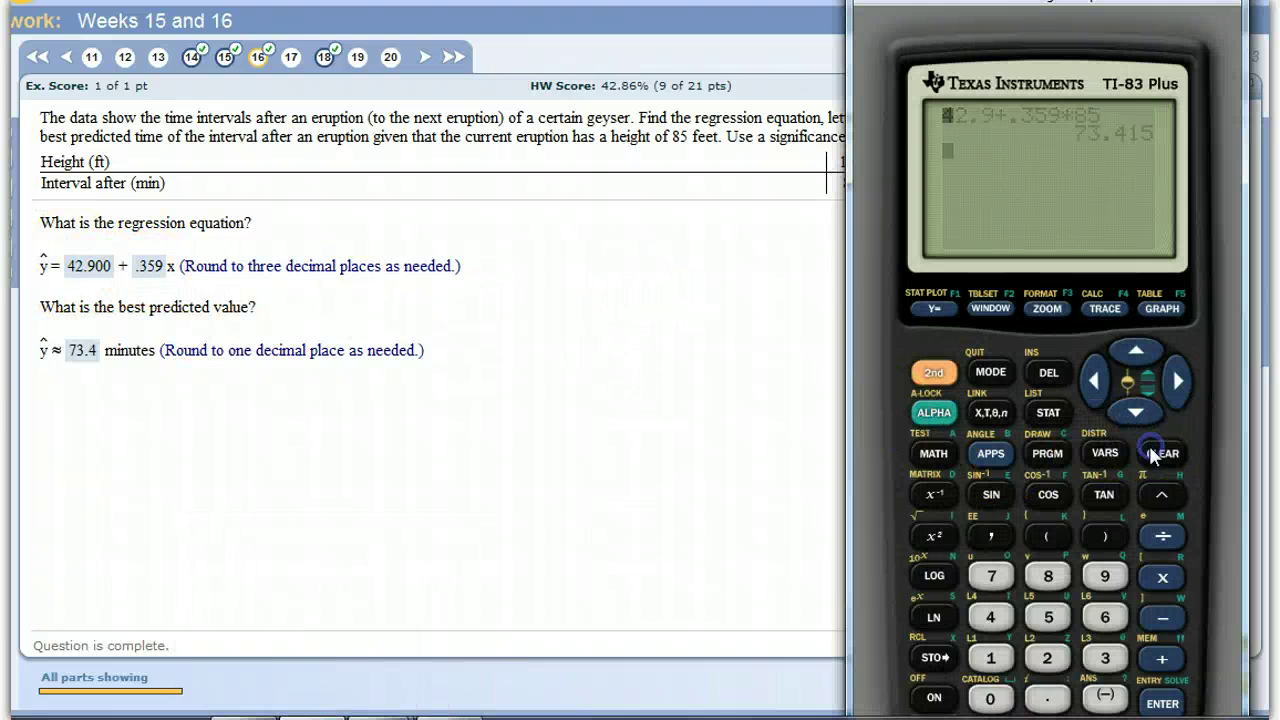
left_click(1048, 412)
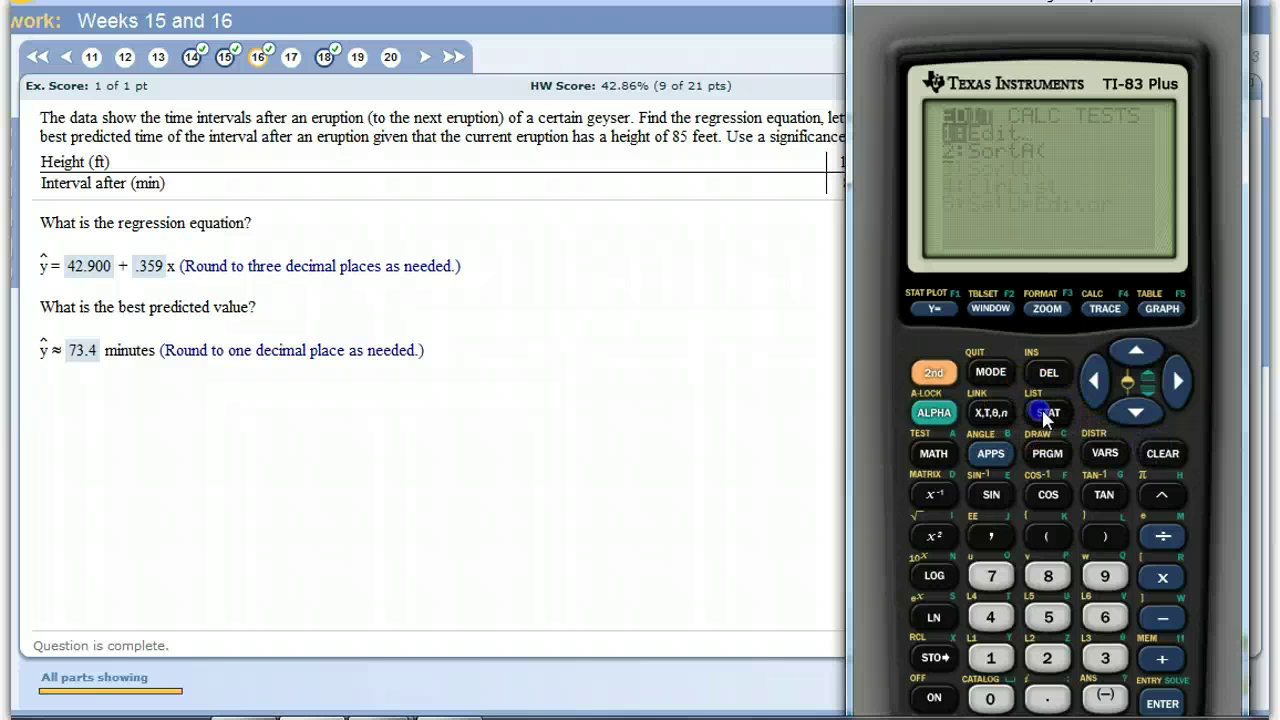
left_click(1165, 703)
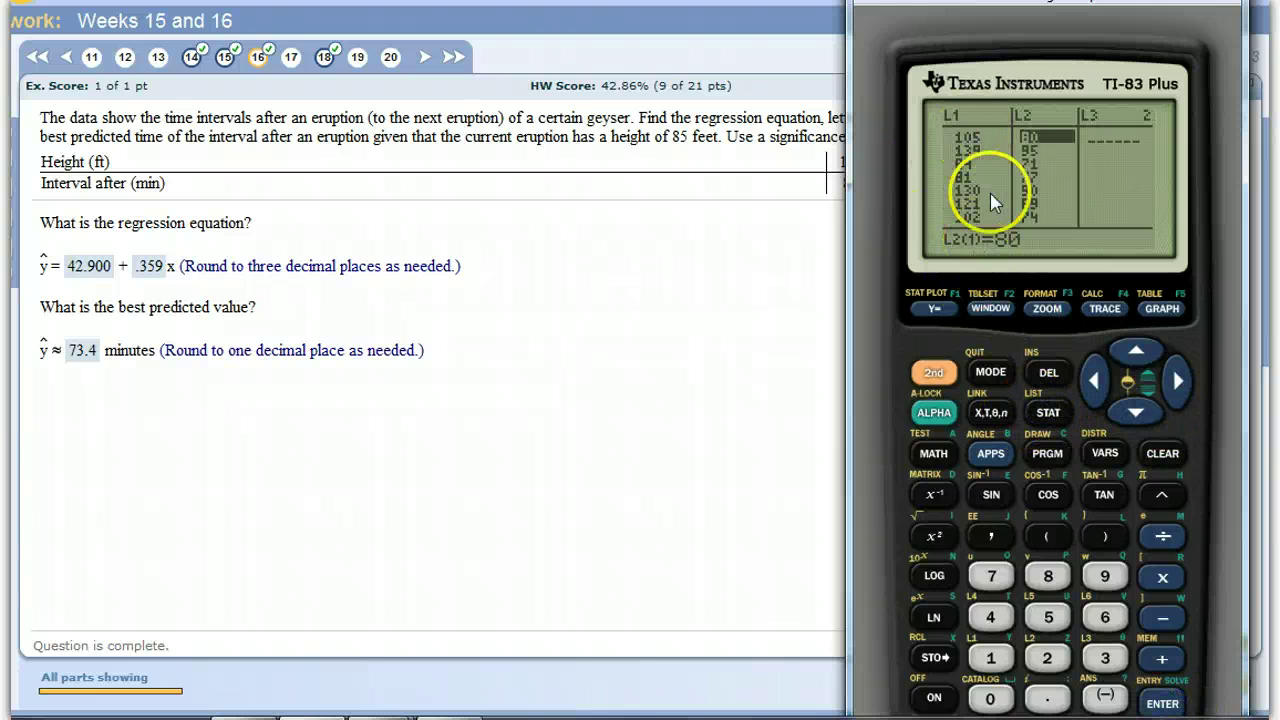
Step: Paste LinReg(ax+b) from the STAT CALC menu onto the home screen
left_click(1041, 412)
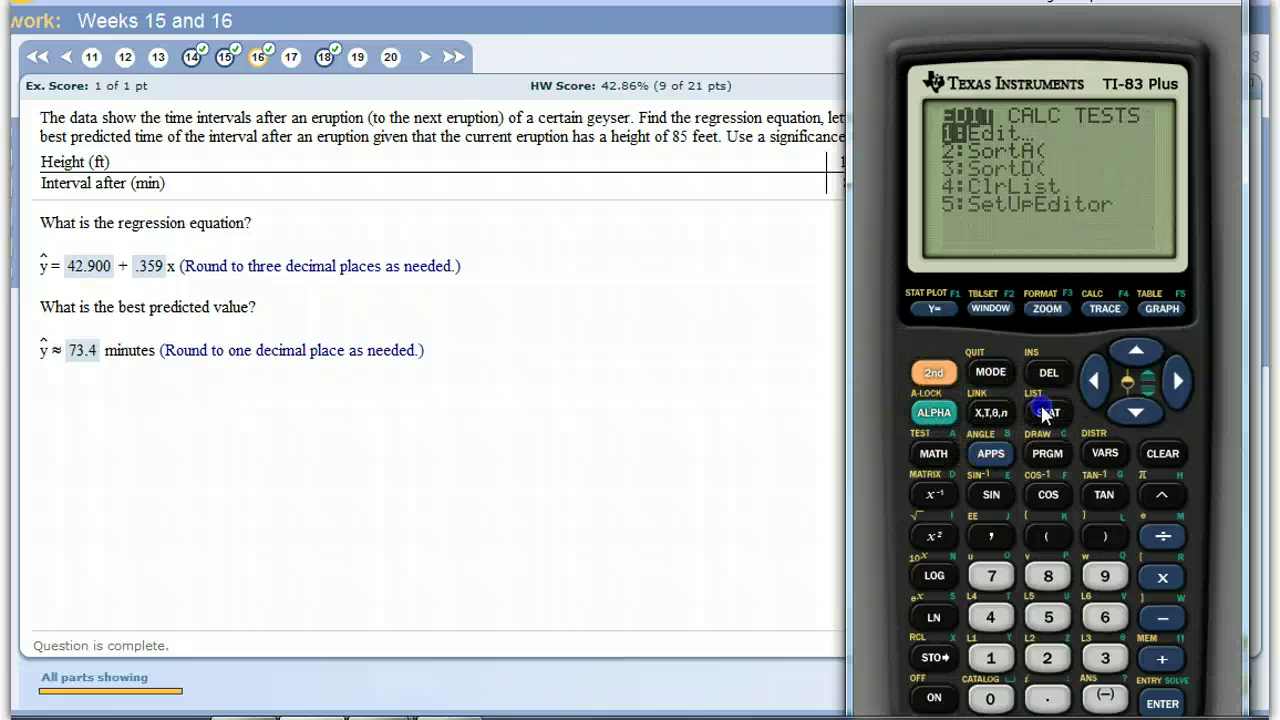
left_click(1178, 380)
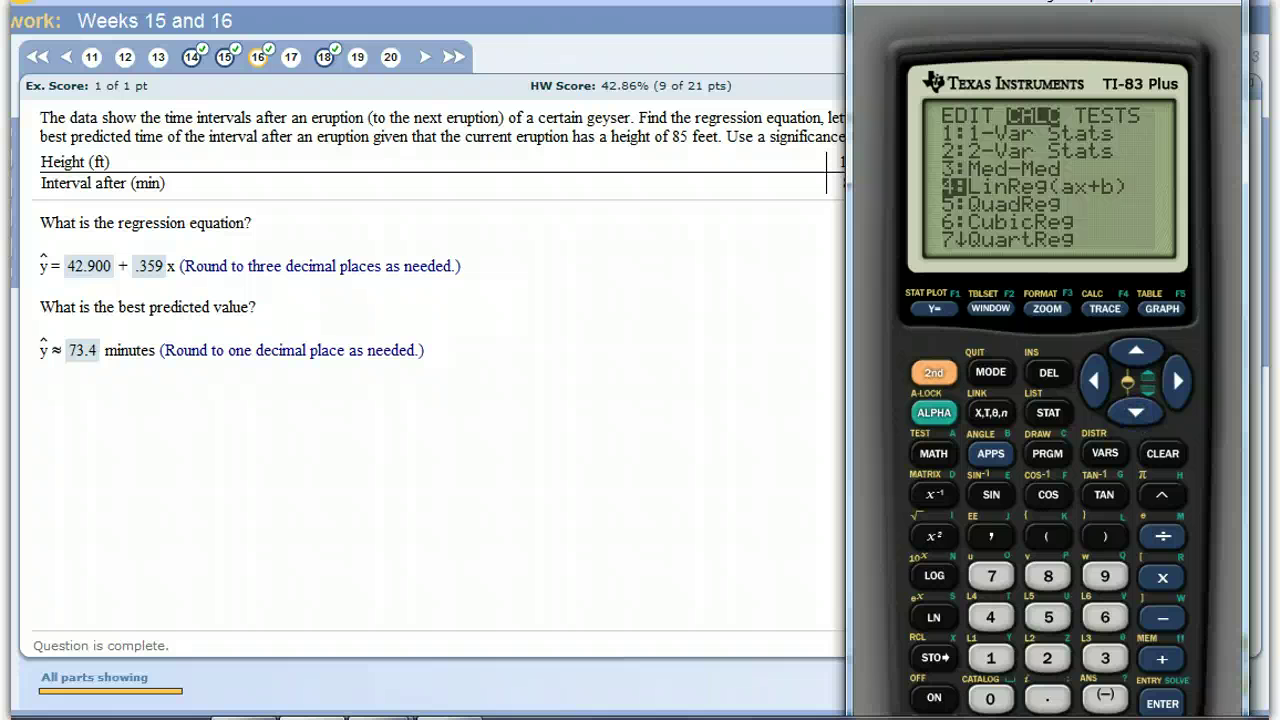
left_click(1160, 702)
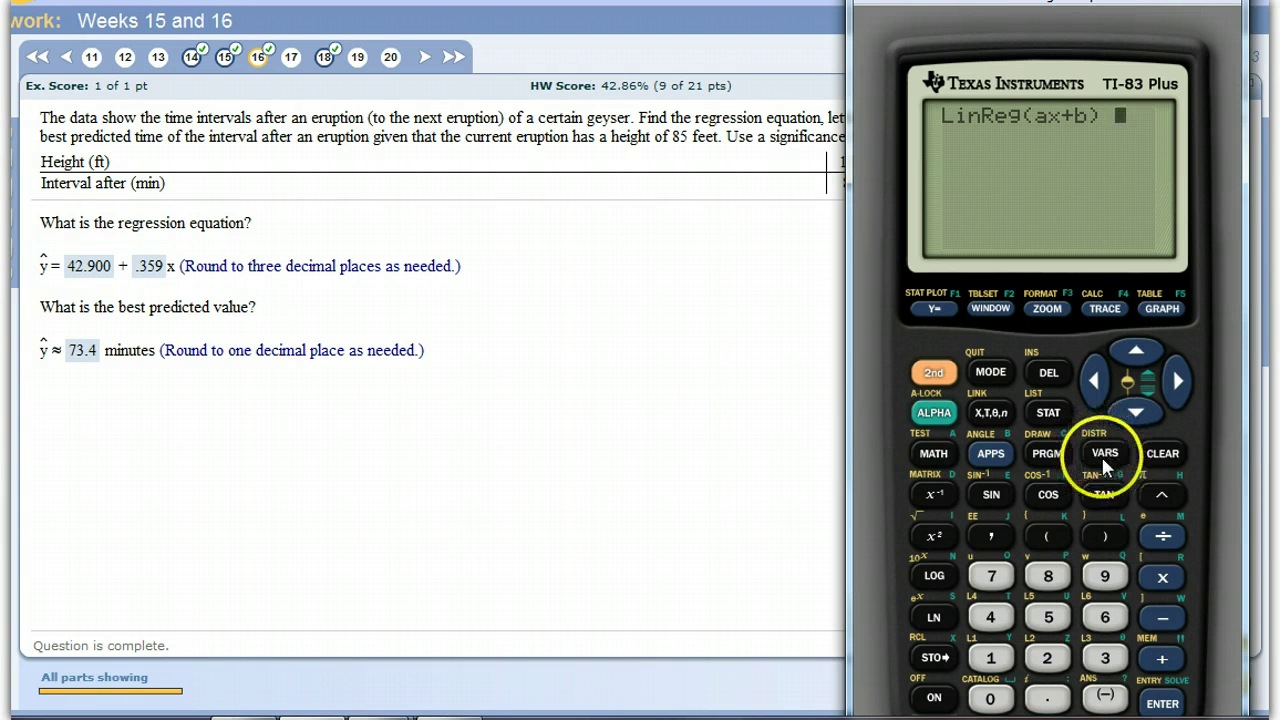
Step: Run LinReg(ax+b) Y1, storing .3590621256X+42.90039363 in Y1, and view it under Y=
left_click(1106, 452)
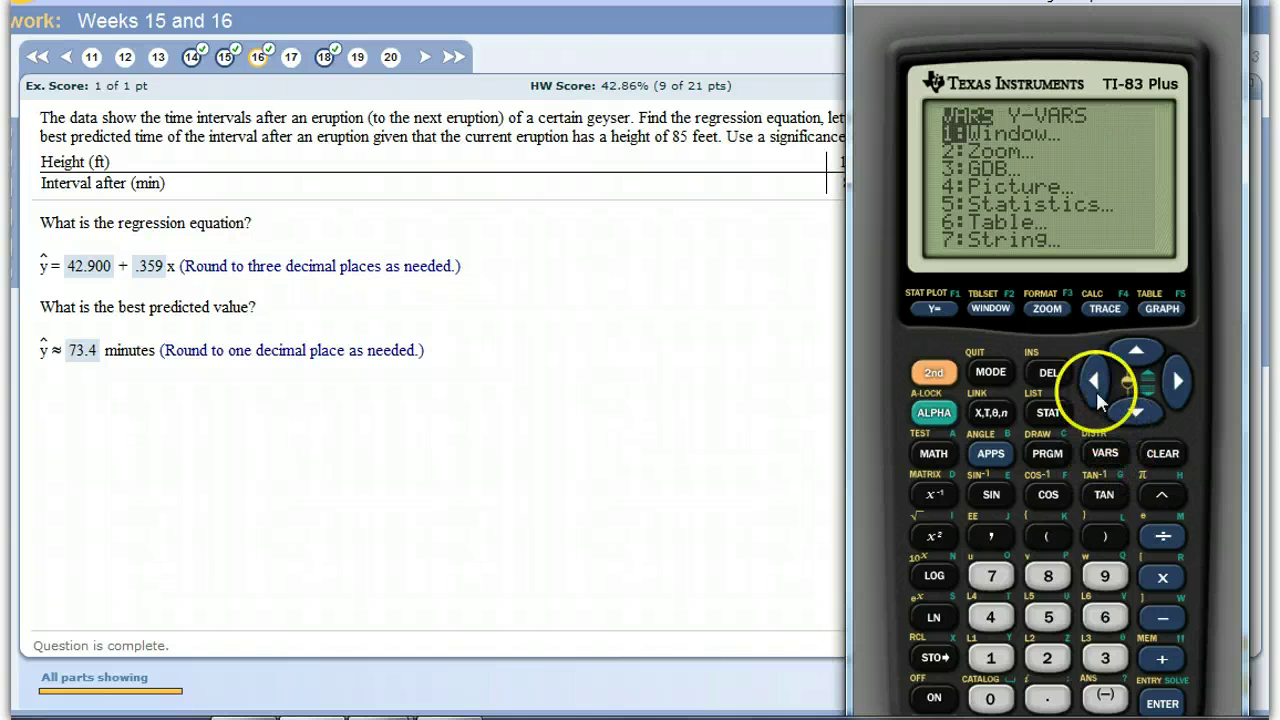
left_click(1021, 121)
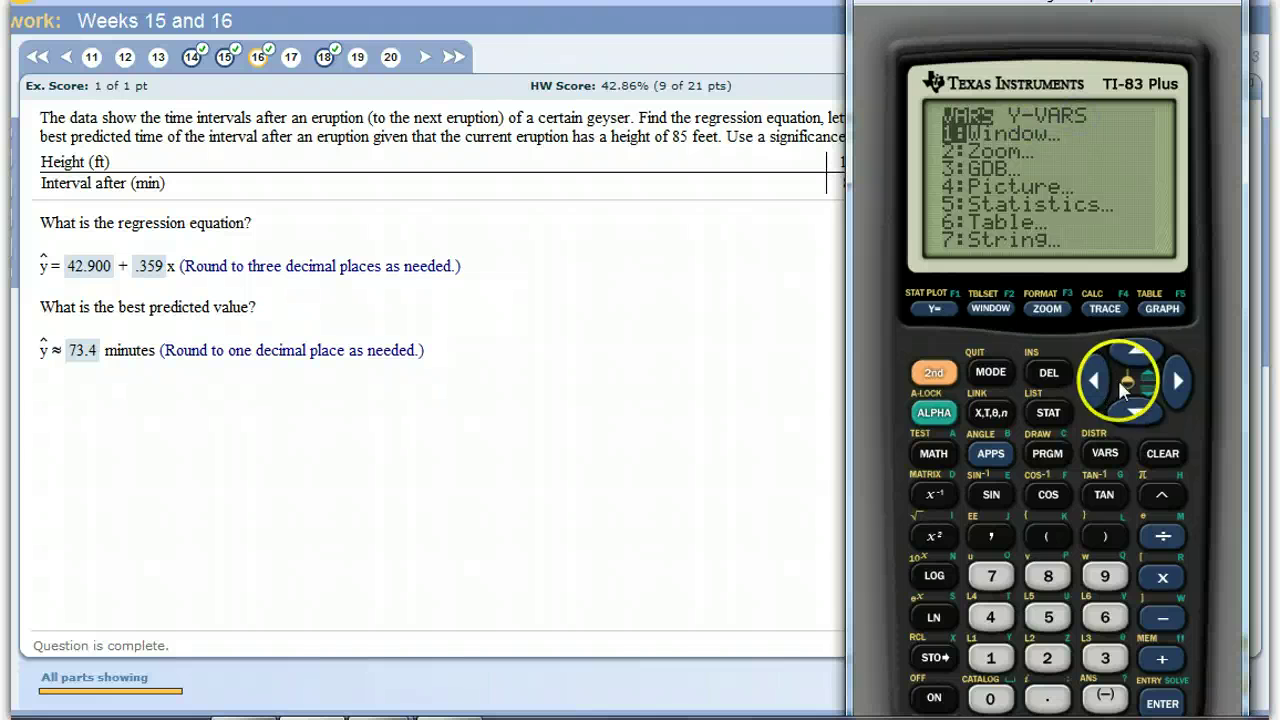
left_click(1178, 380)
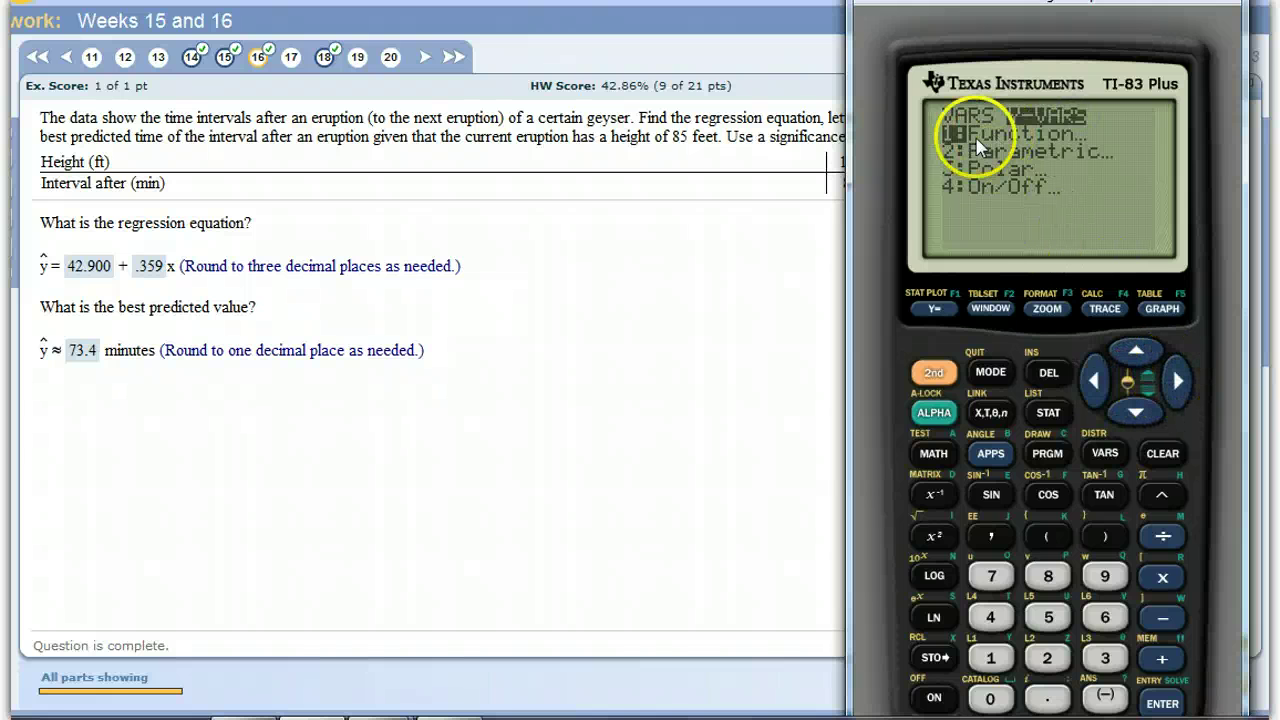
left_click(1061, 126)
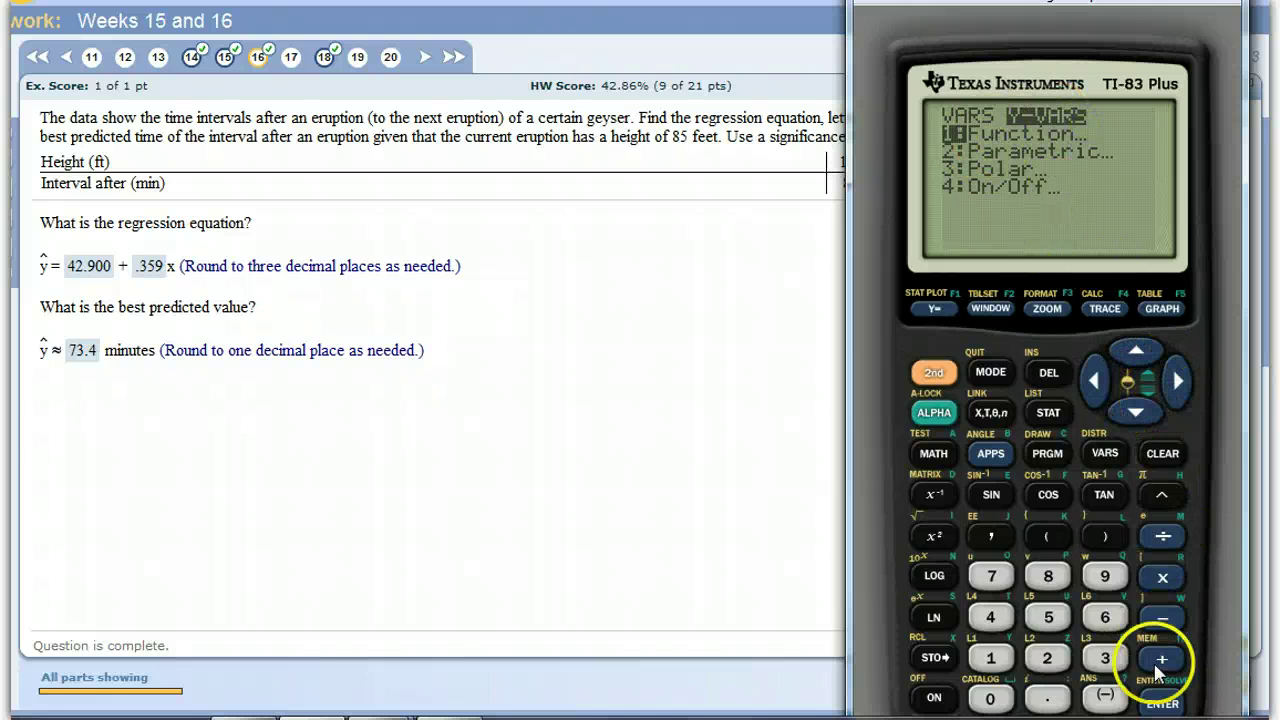
left_click(1162, 703)
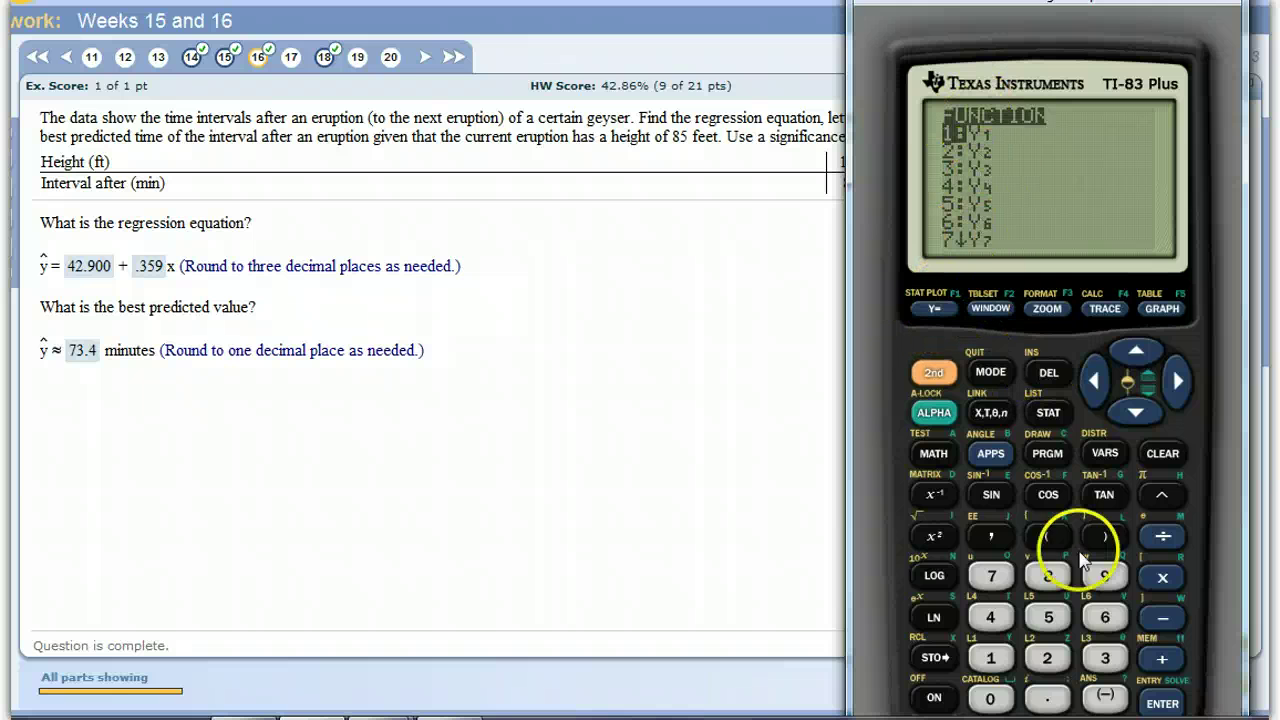
left_click(1164, 704)
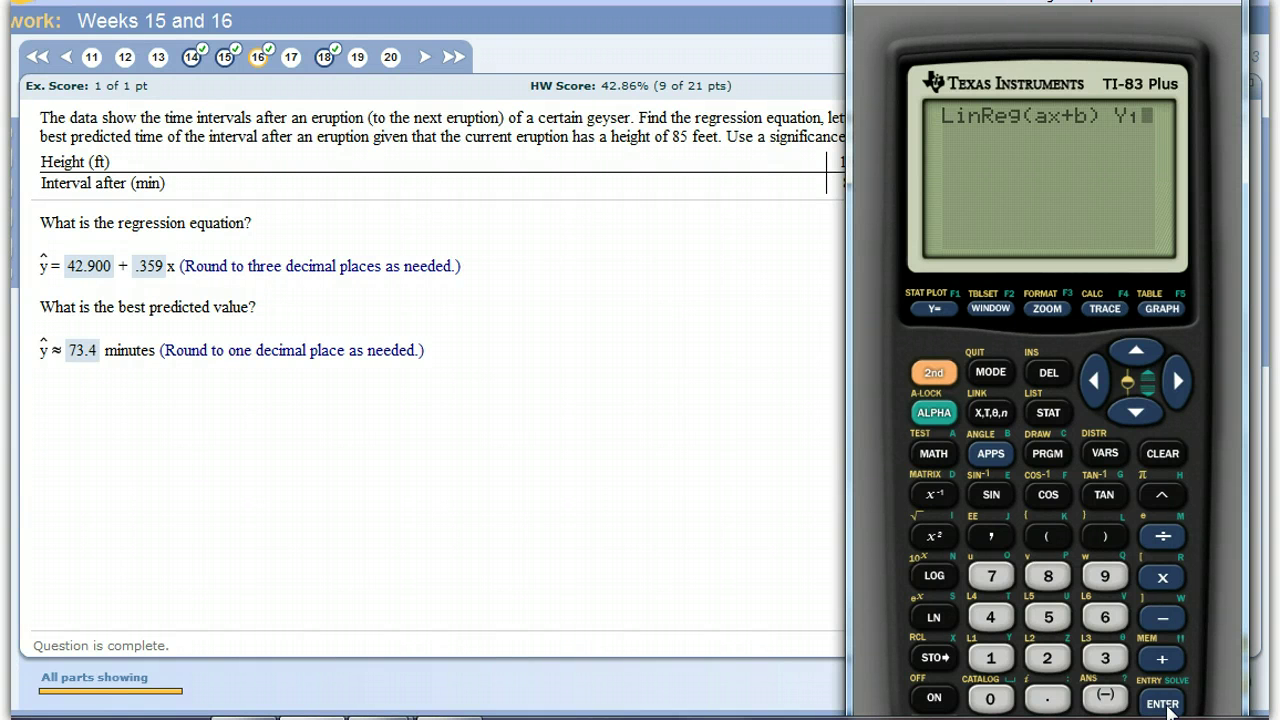
left_click(1164, 704)
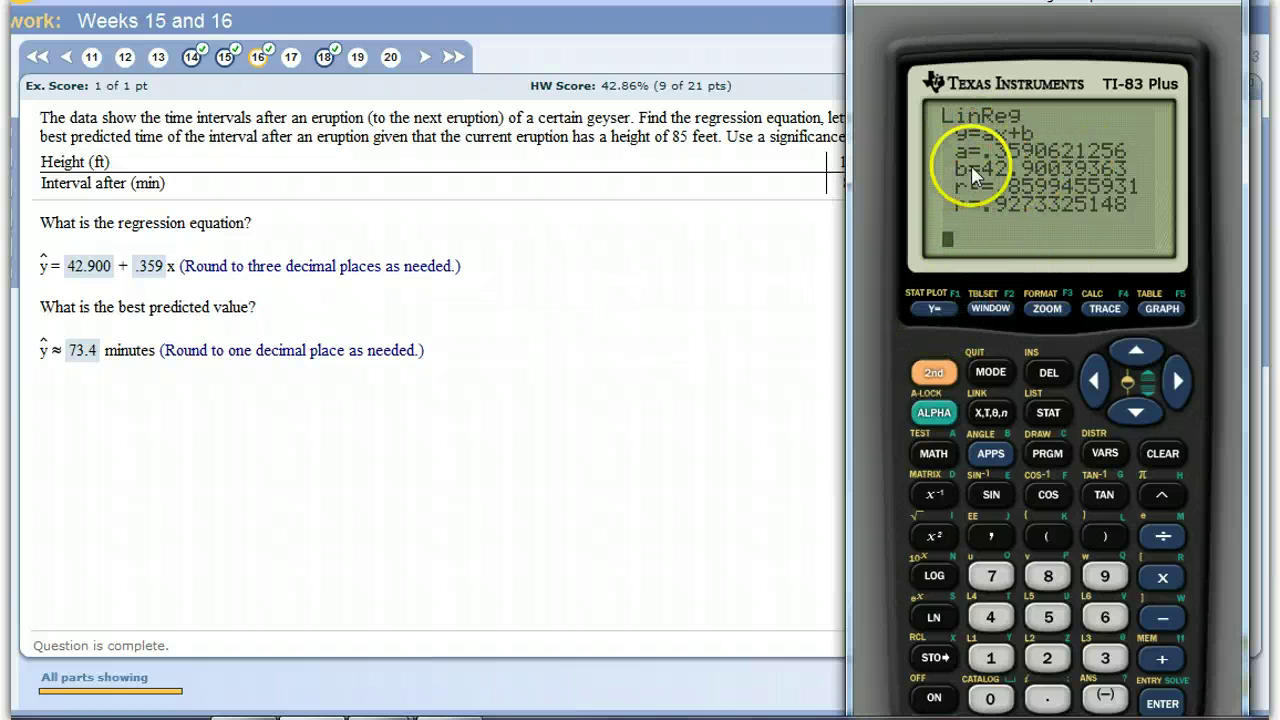
left_click(933, 309)
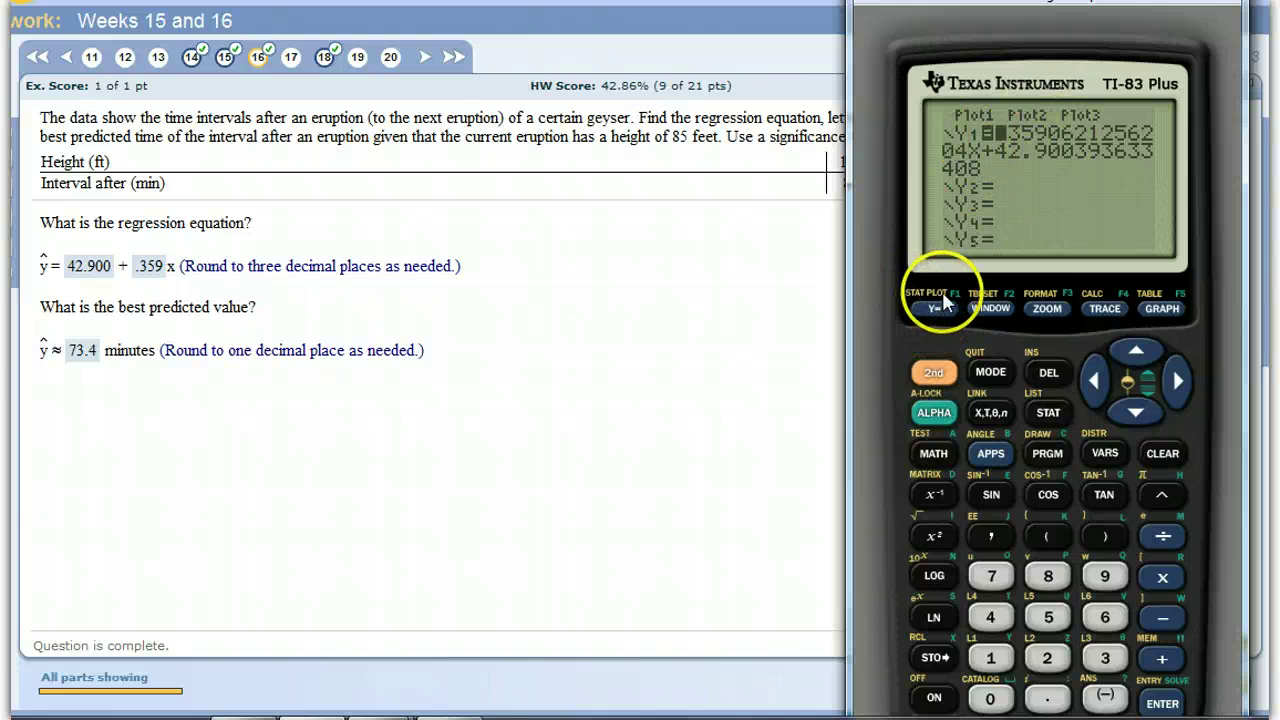
Step: Turn Plot1 on as an L1-versus-L2 scatter plot, then return to the Y1 equation list
left_click(938, 376)
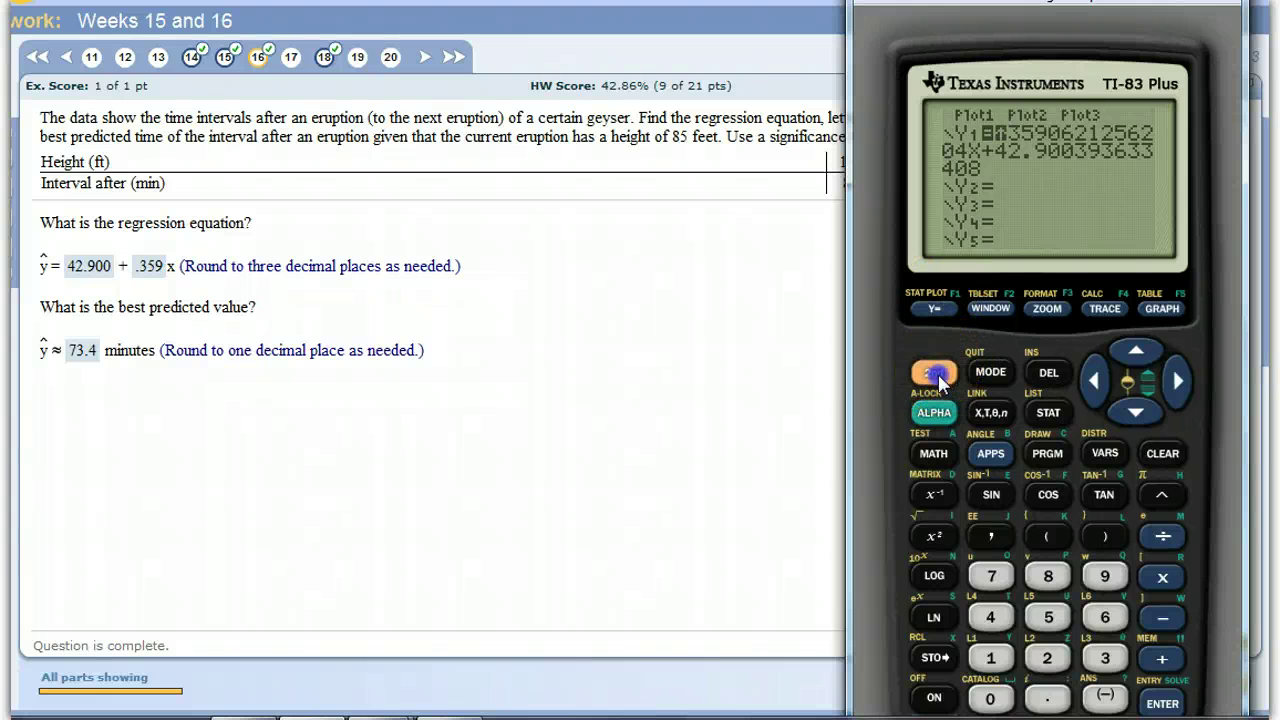
left_click(930, 310)
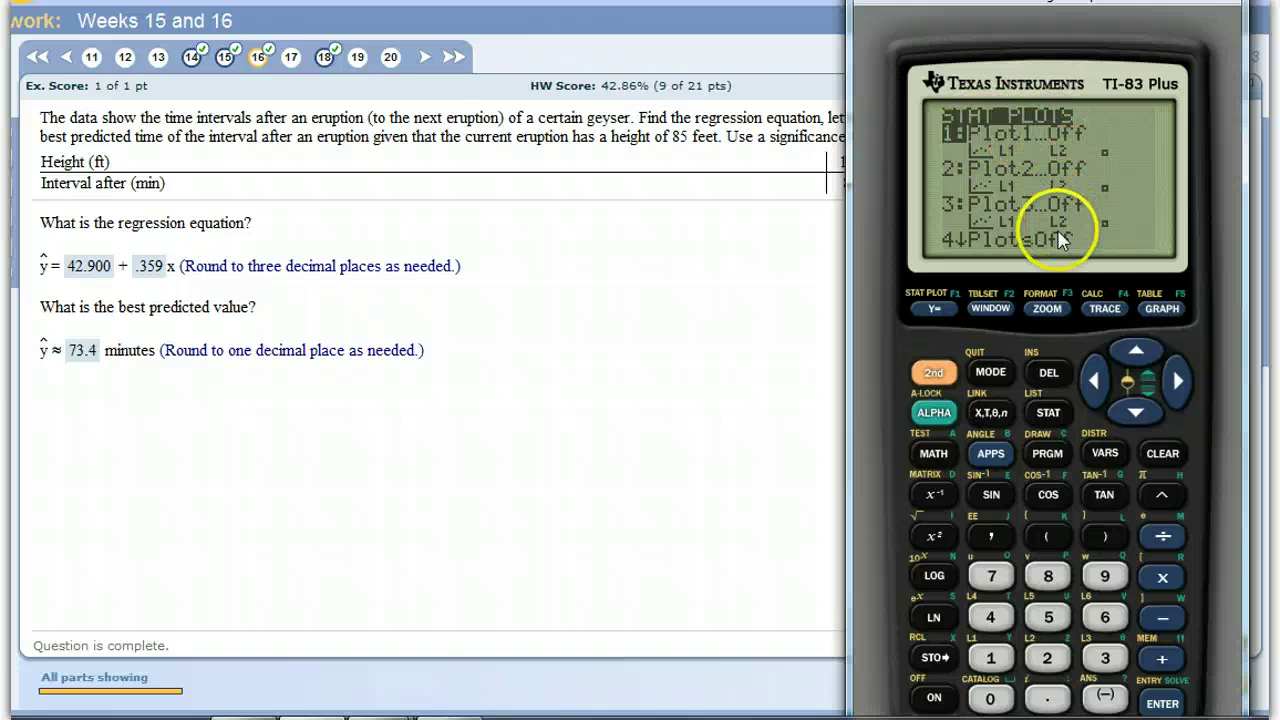
left_click(1163, 703)
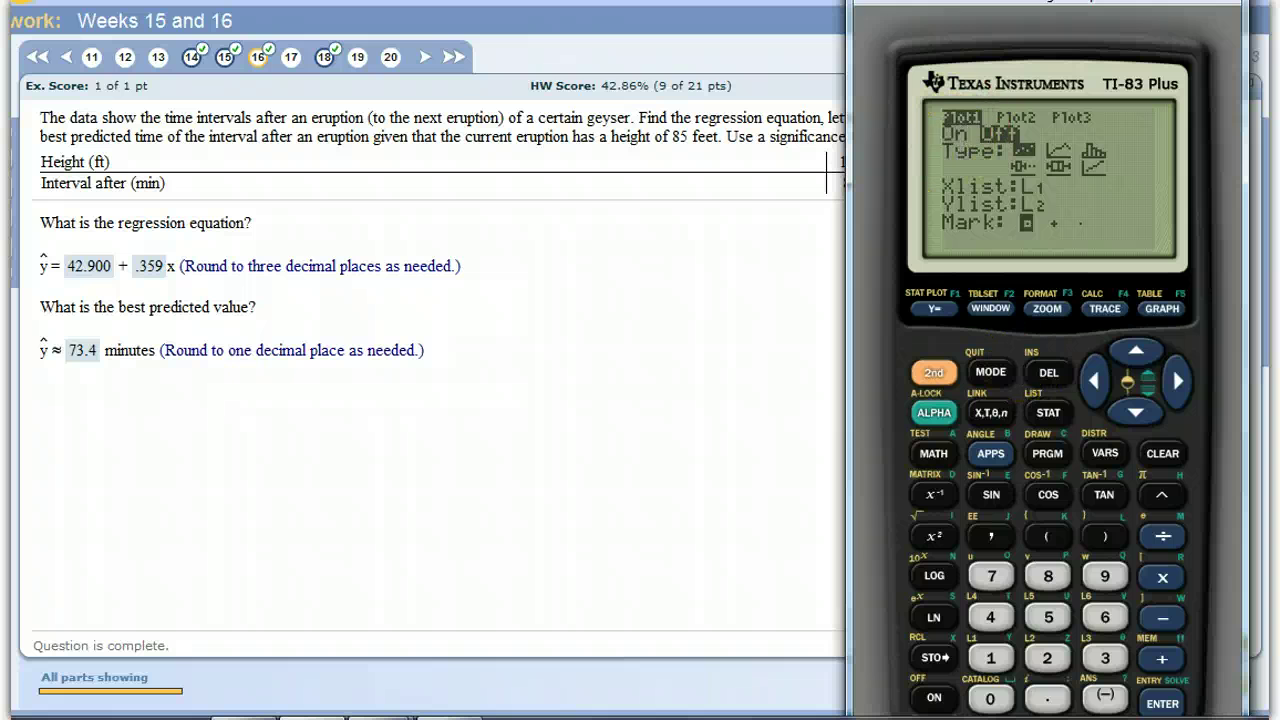
left_click(1160, 700)
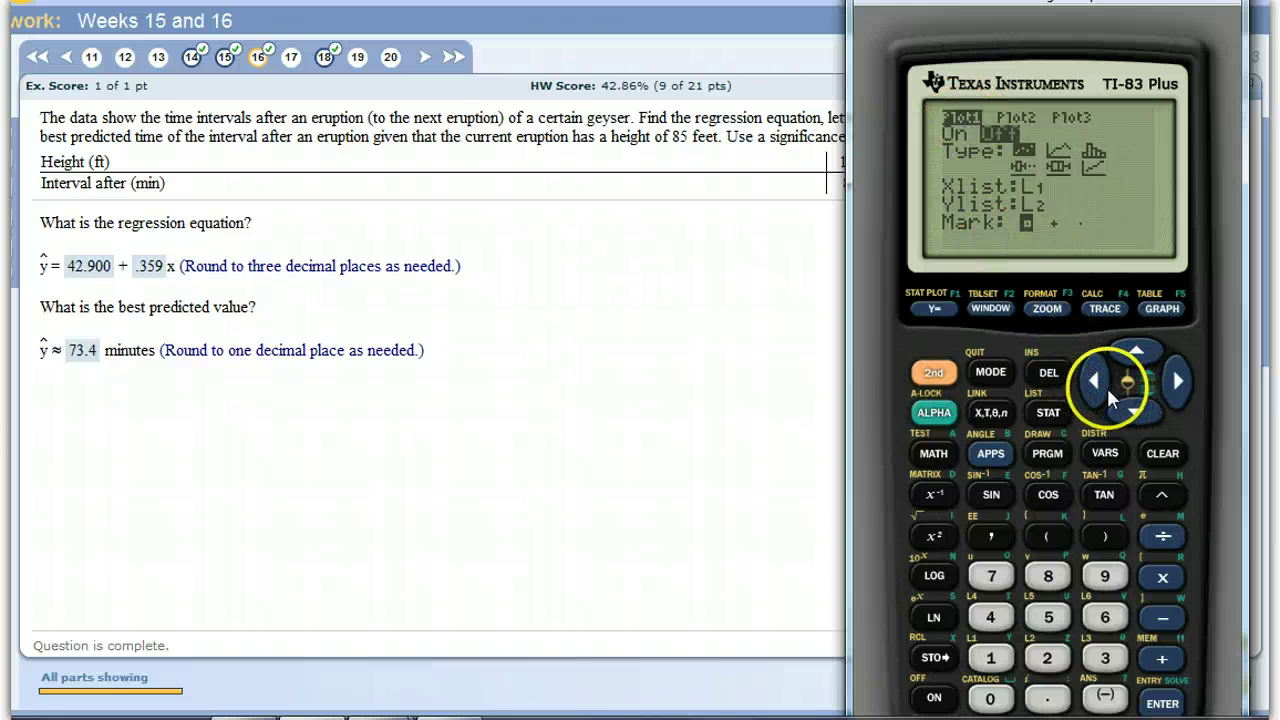
left_click(1162, 703)
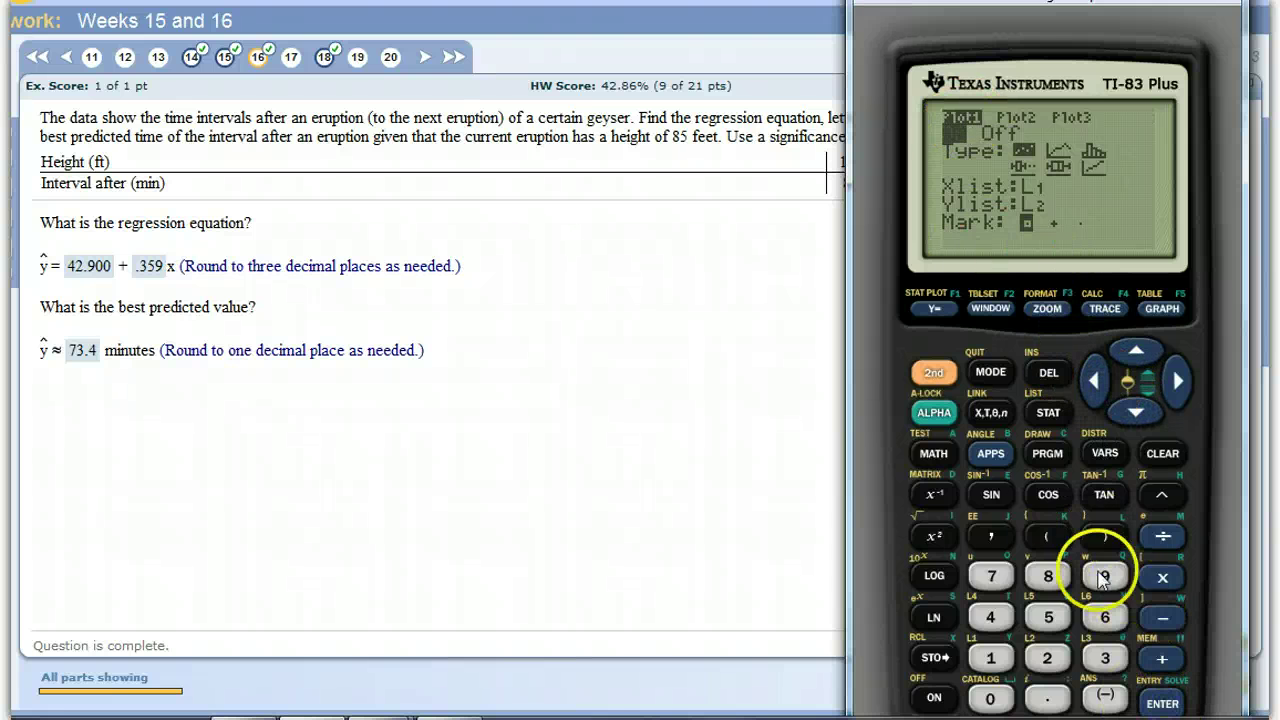
left_click(936, 310)
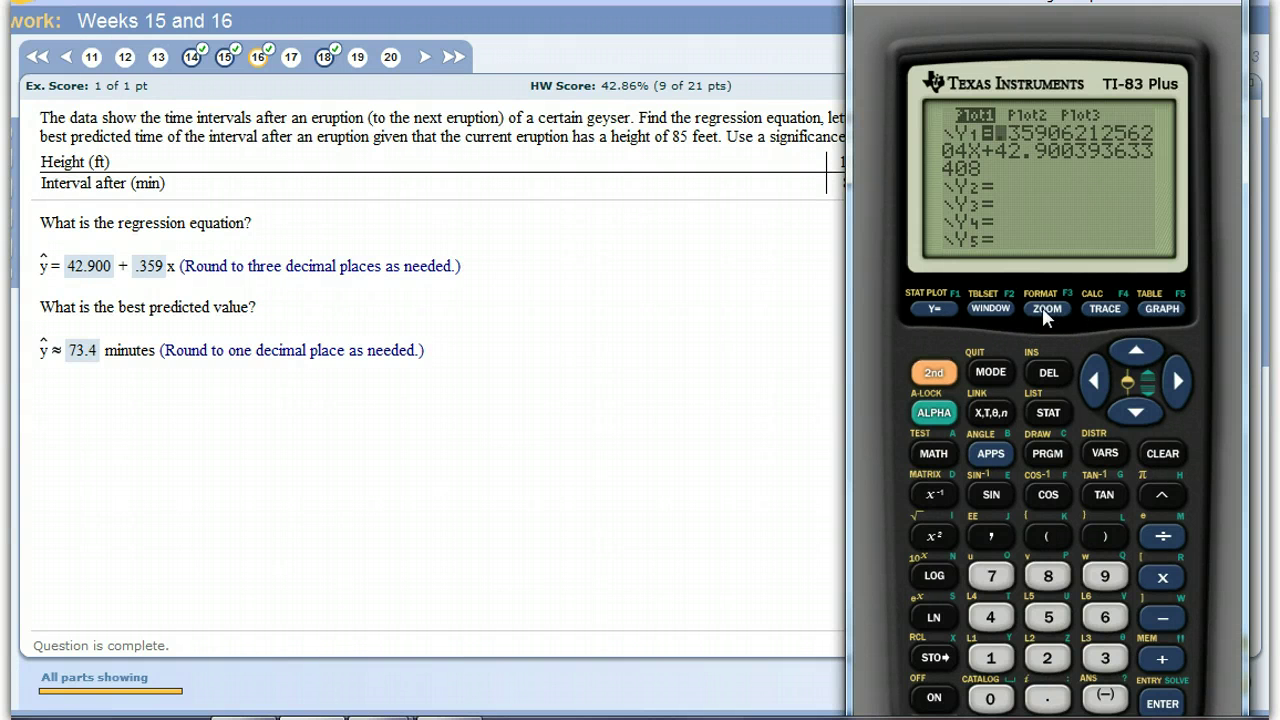
Step: Graph the data with 9:ZoomStat so the geyser scatter plot and Y1 line fill the window
left_click(1149, 307)
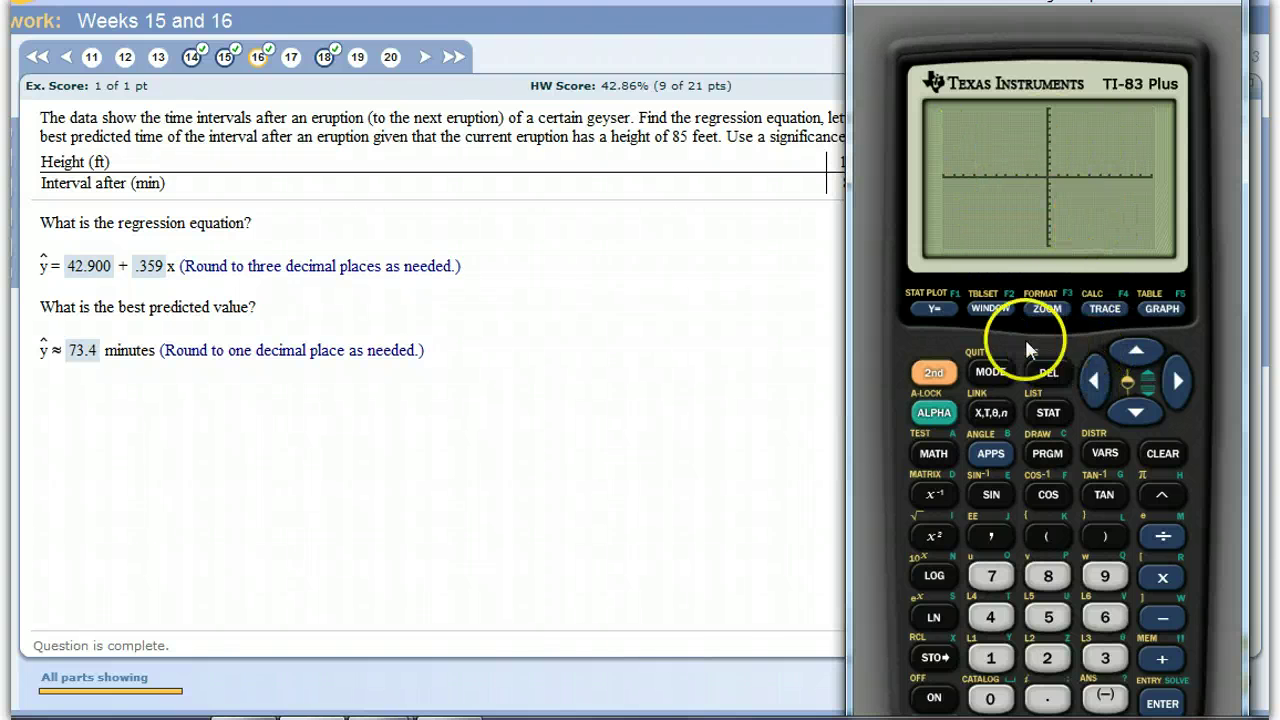
left_click(1046, 309)
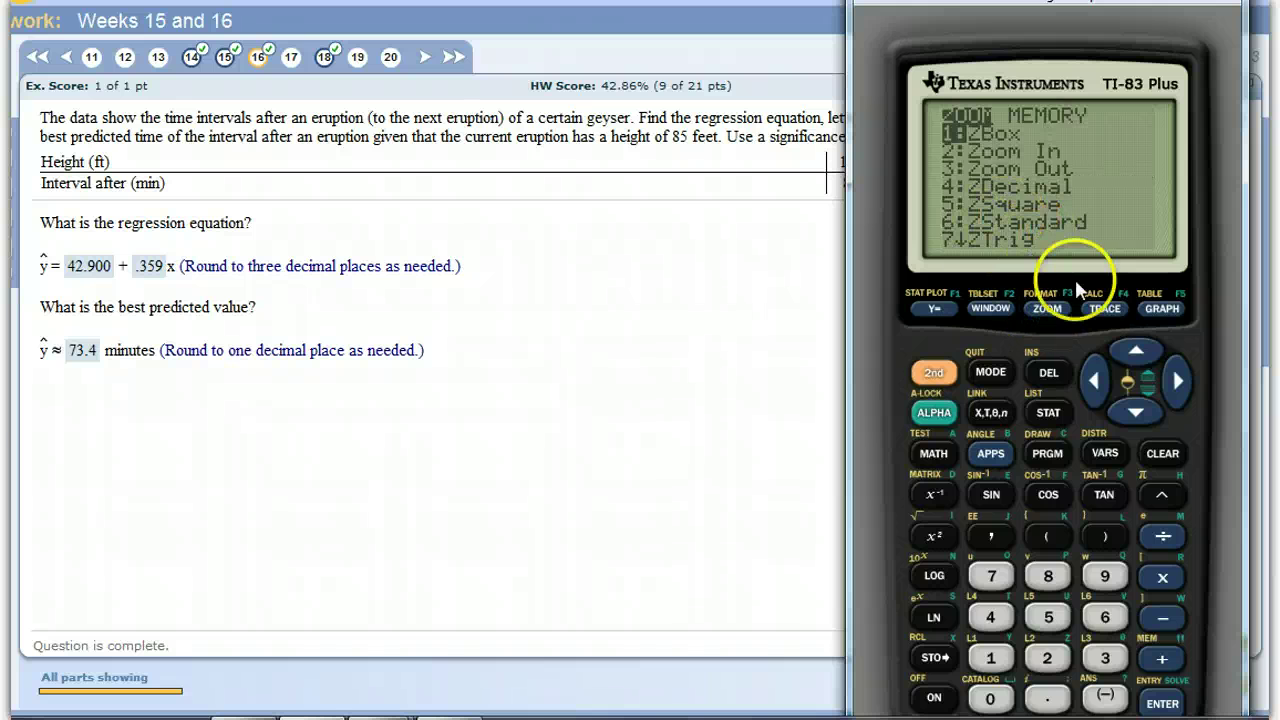
left_click(1138, 412)
left_click(1138, 412)
left_click(1138, 412)
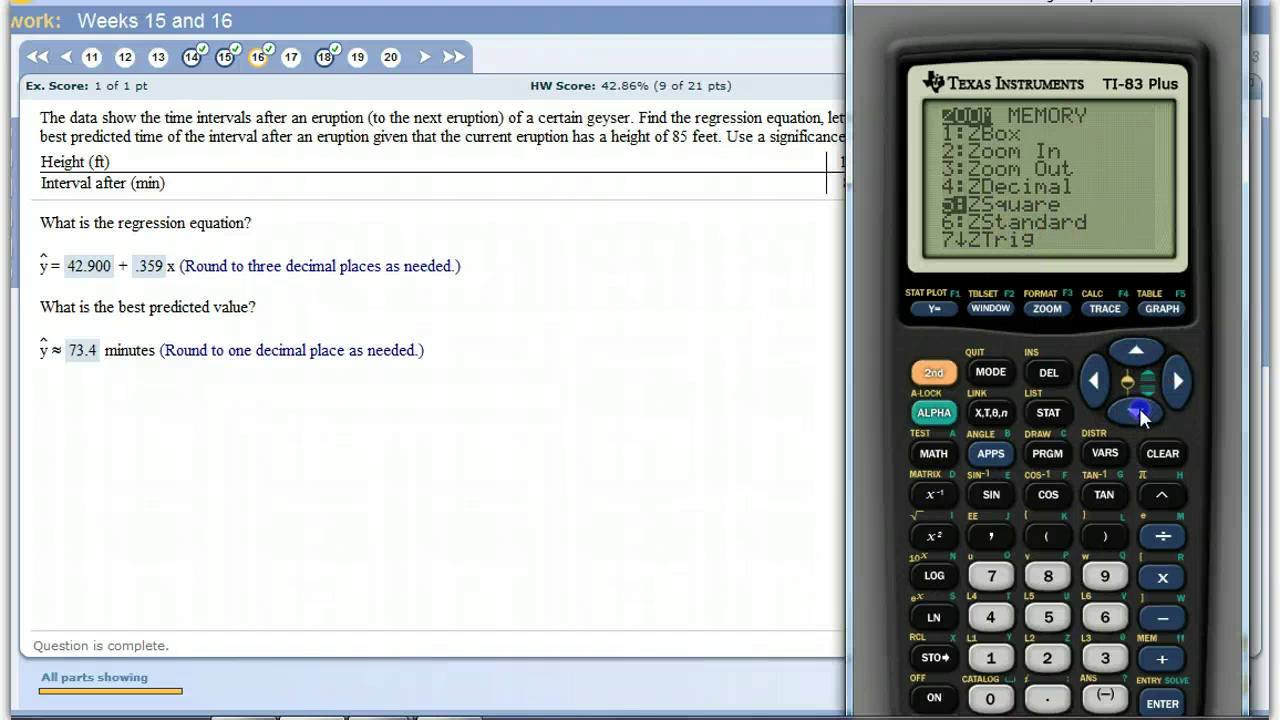
left_click(1138, 412)
left_click(1138, 412)
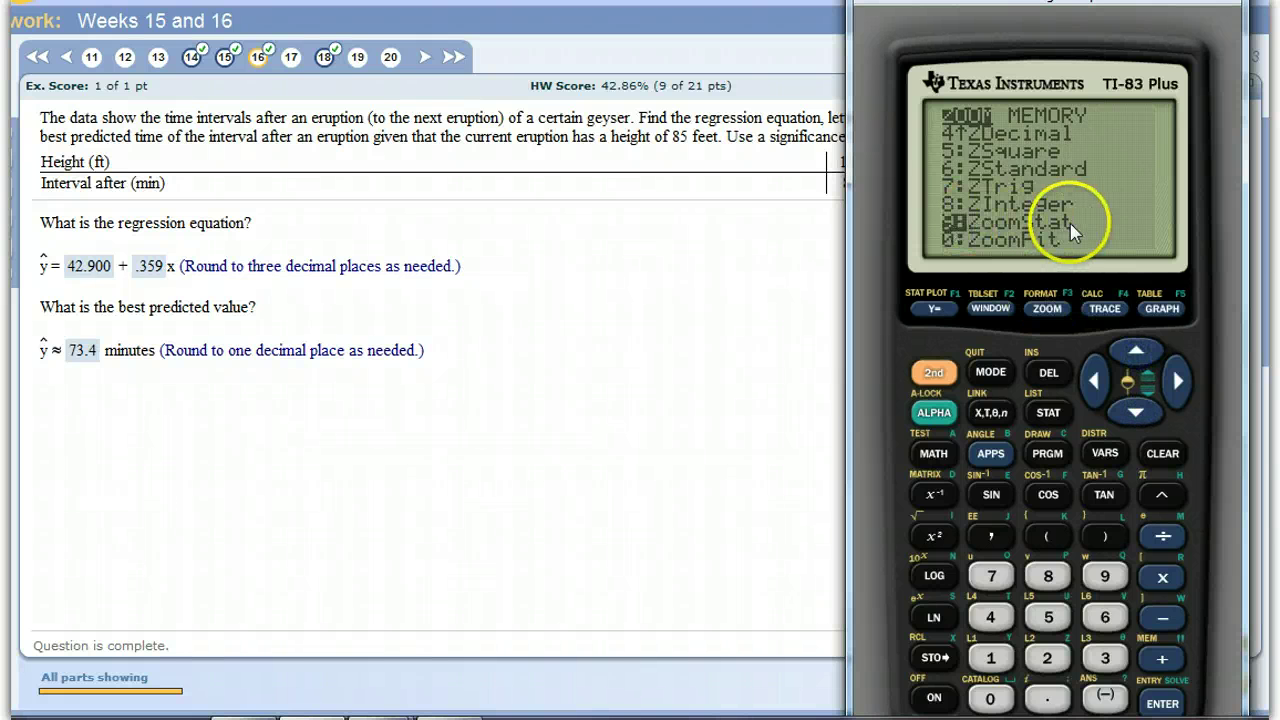
left_click(1162, 703)
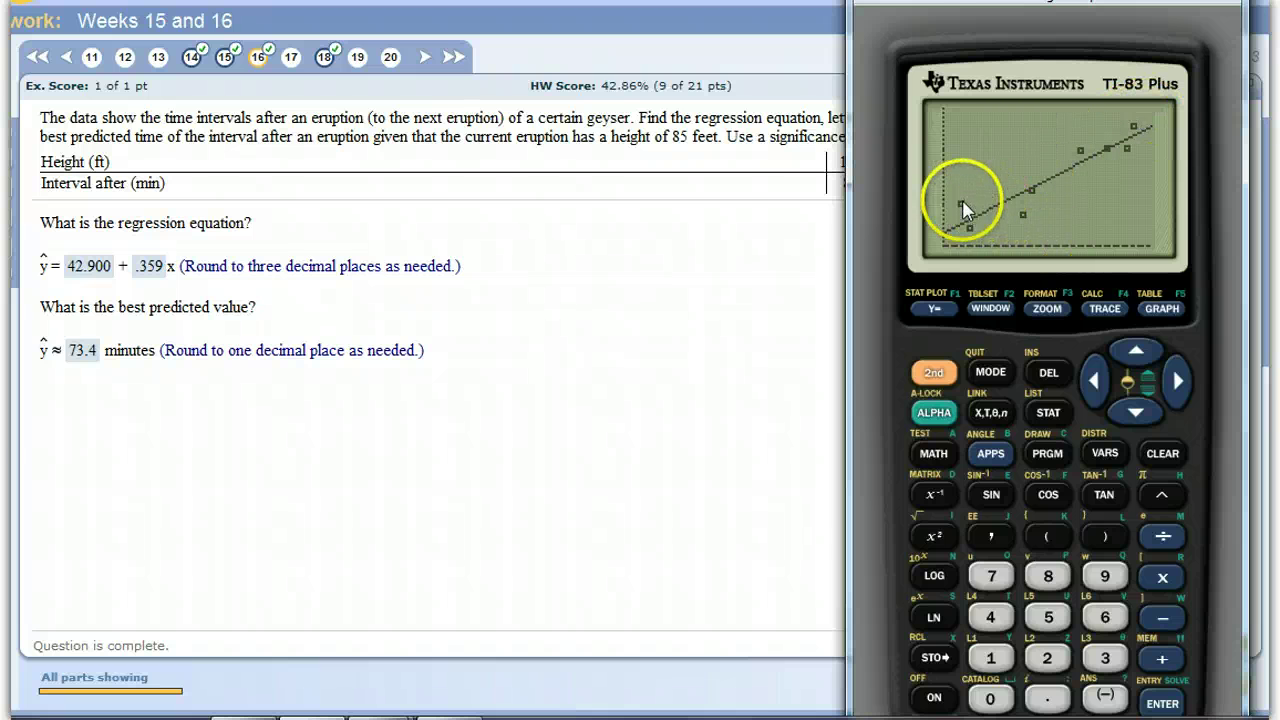
Step: Trace the scatter points, then switch to Y1 and step left to X=99.634043, Y=78.675205
left_click(1106, 310)
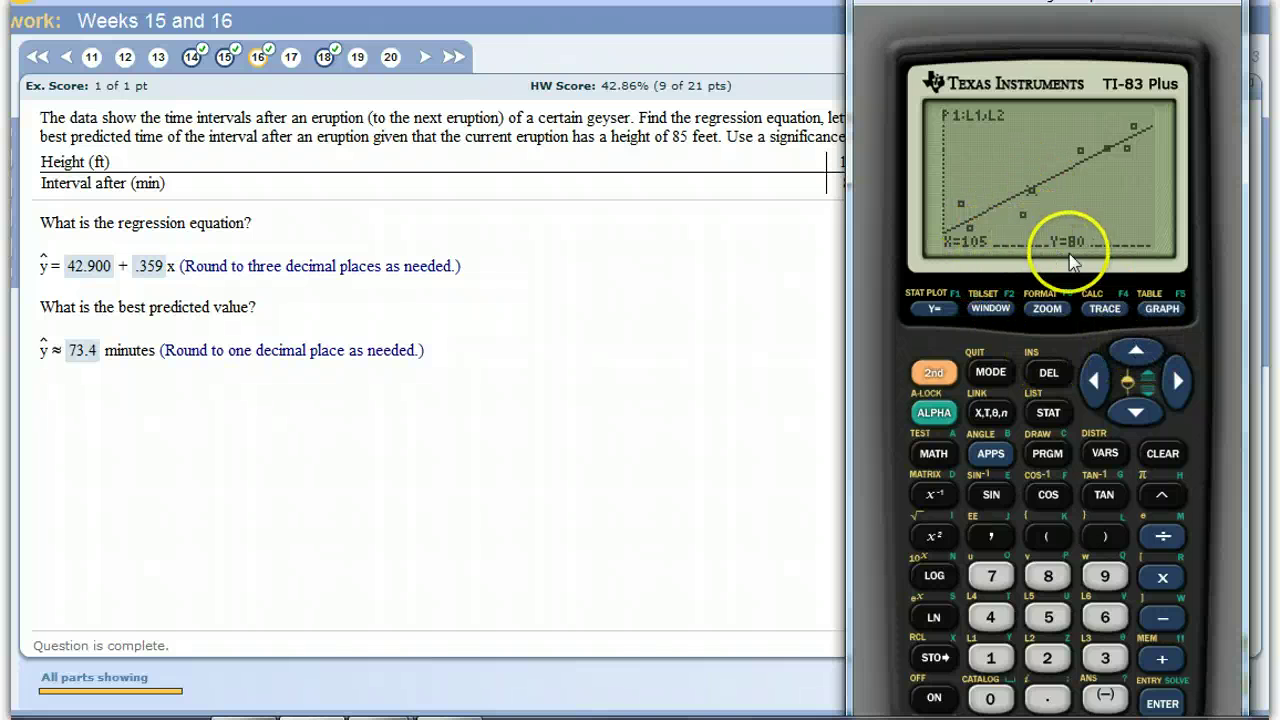
left_click(1180, 385)
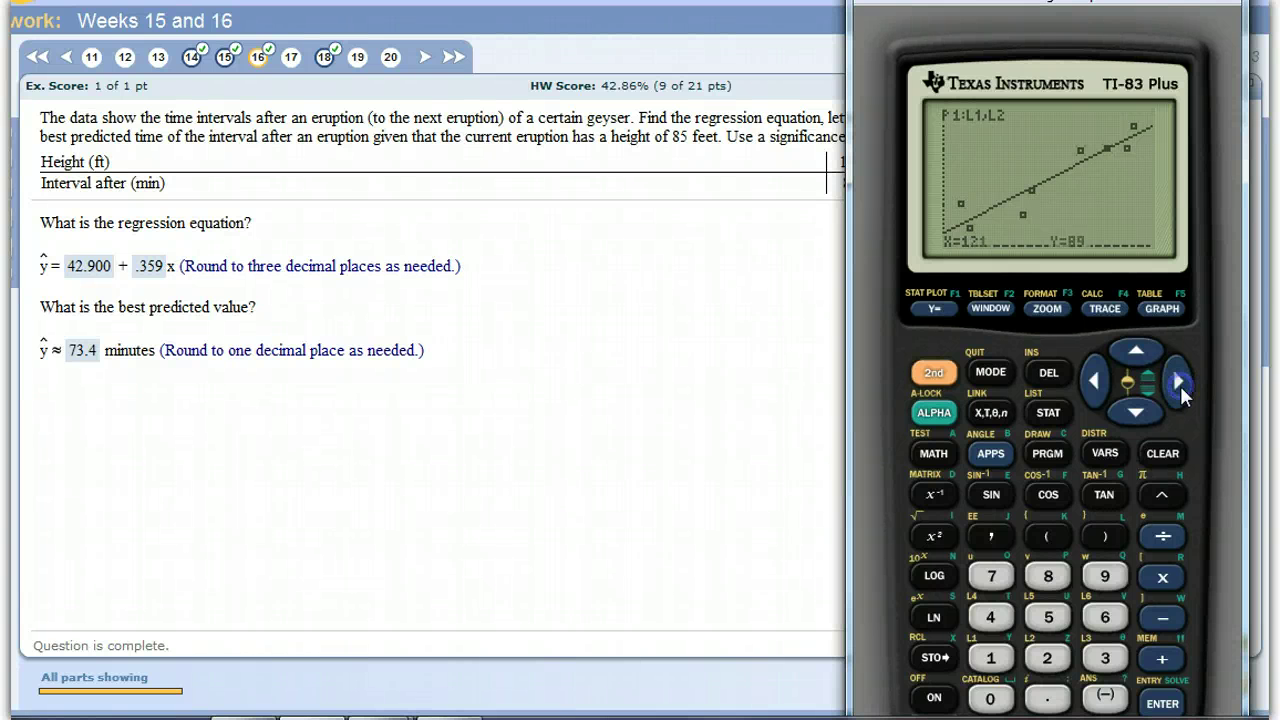
left_click(1098, 385)
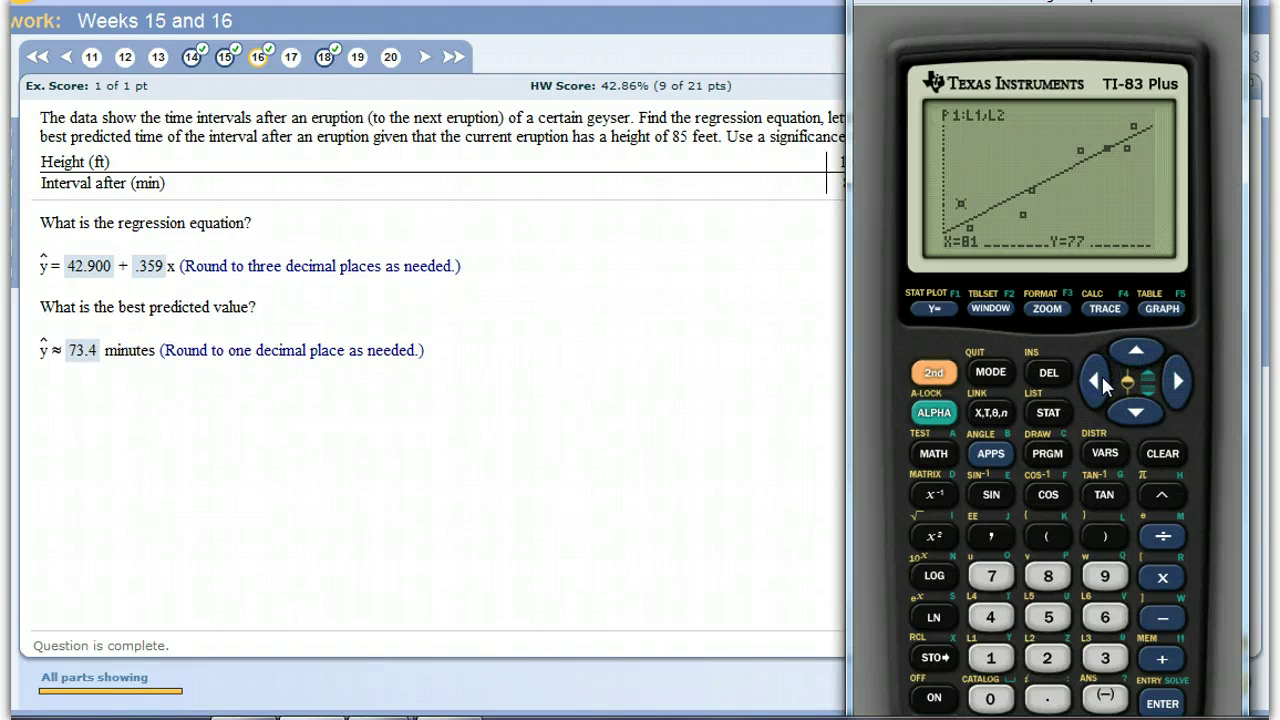
left_click(1134, 402)
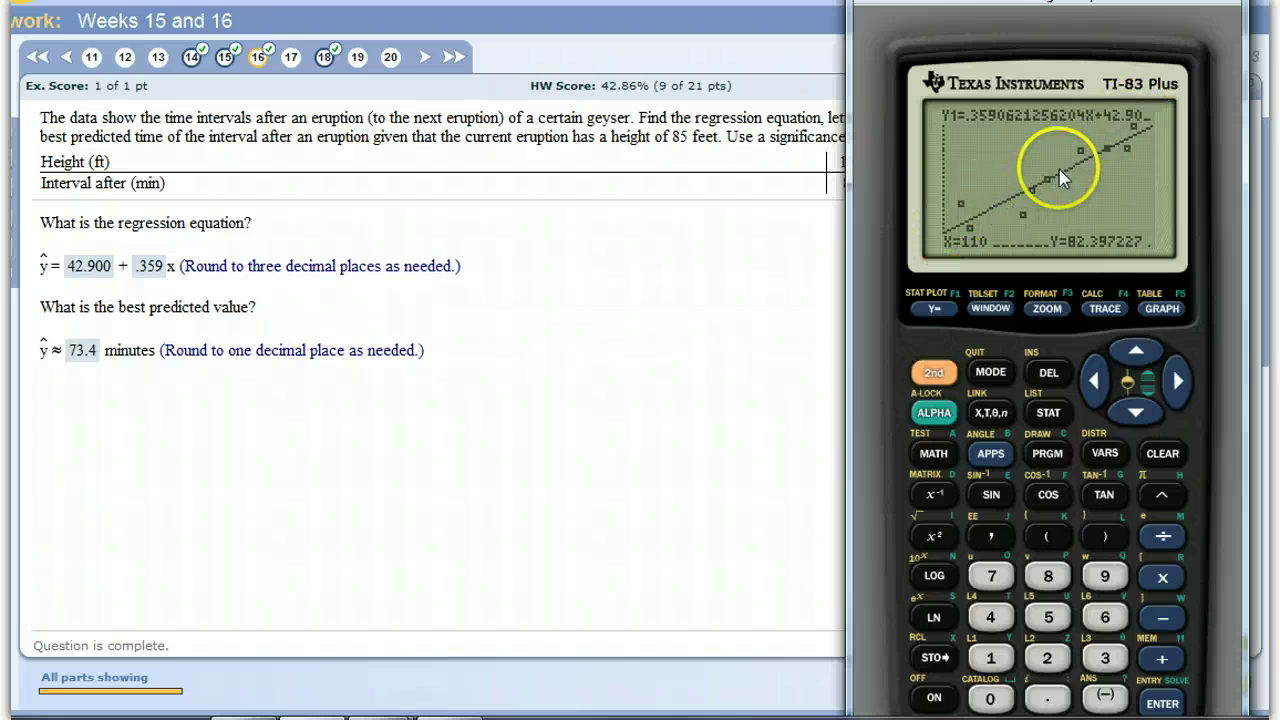
left_click(1097, 377)
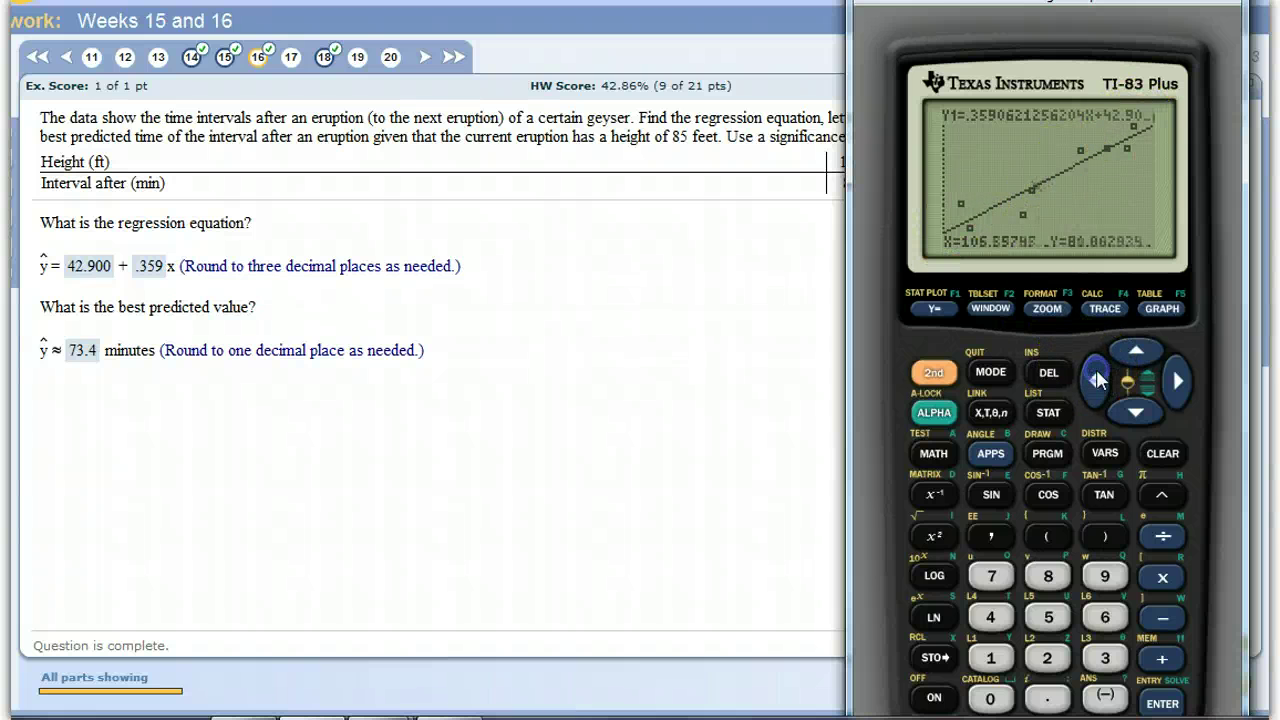
left_click(1097, 377)
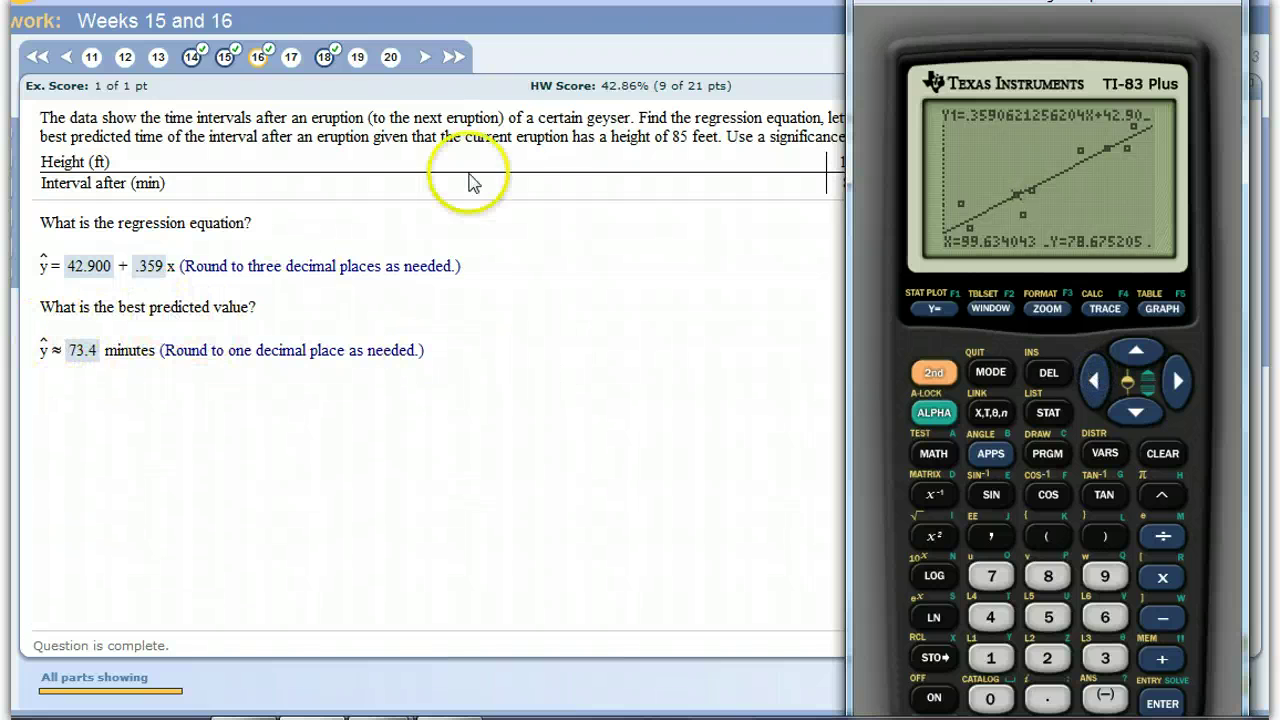
Step: Evaluate the Y1 line at X=85, 89 and 114, ending at Y=83.833476
left_click(1048, 577)
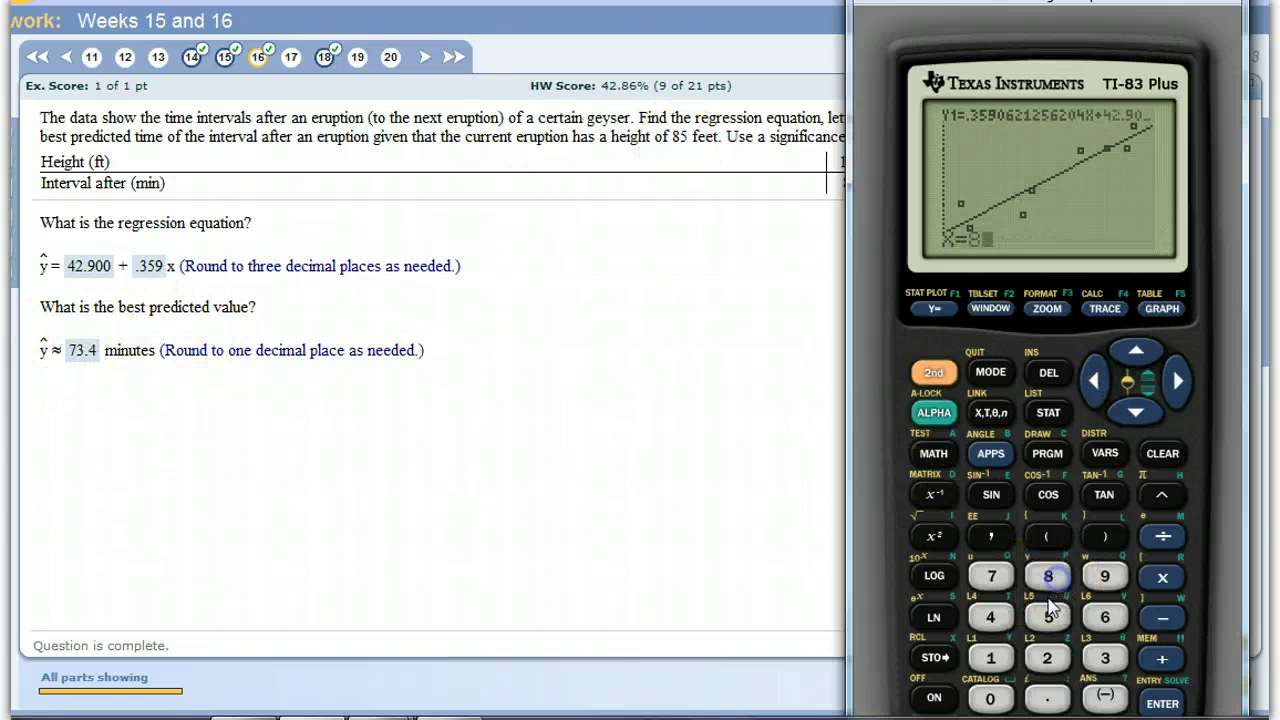
left_click(1165, 704)
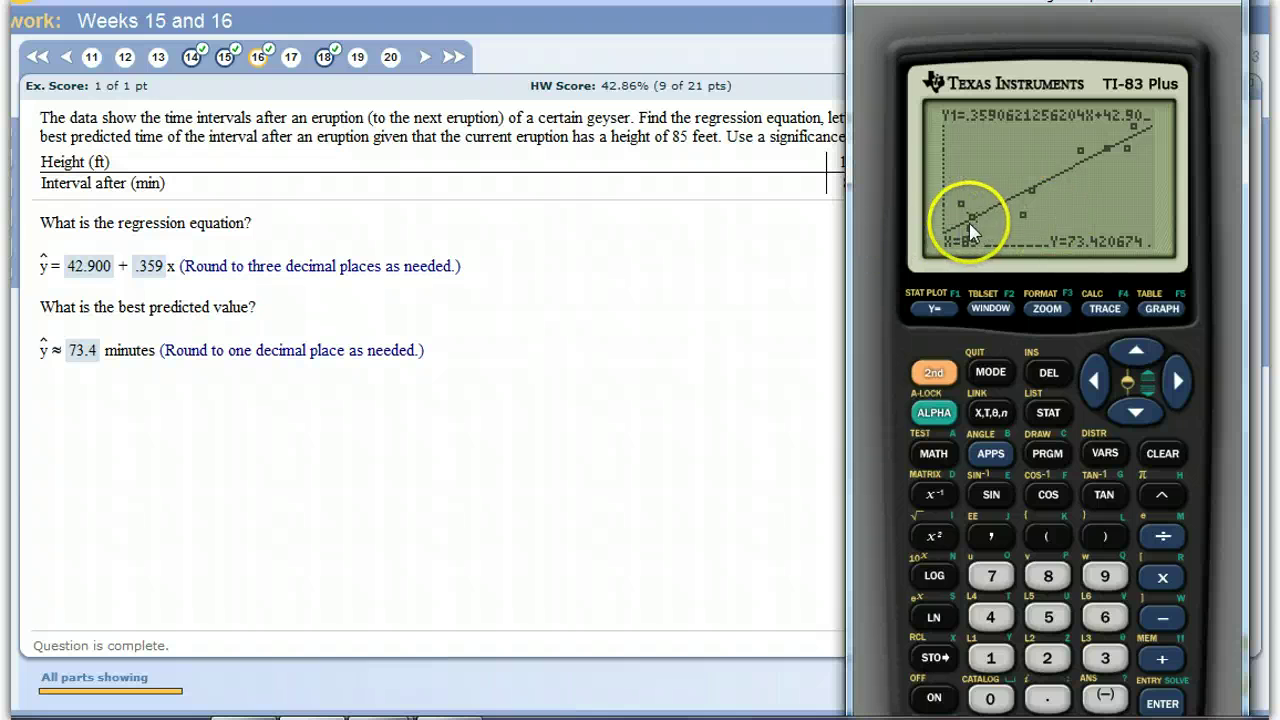
left_click(1048, 577)
left_click(1160, 698)
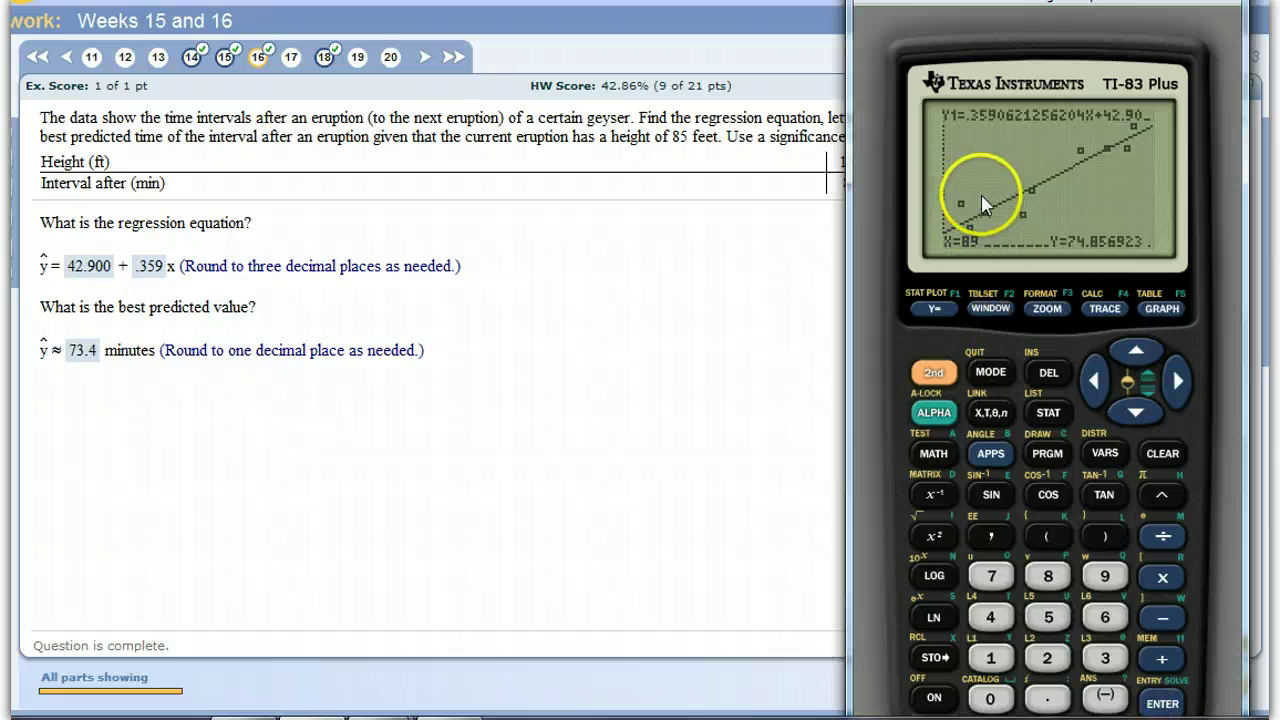
left_click(1001, 651)
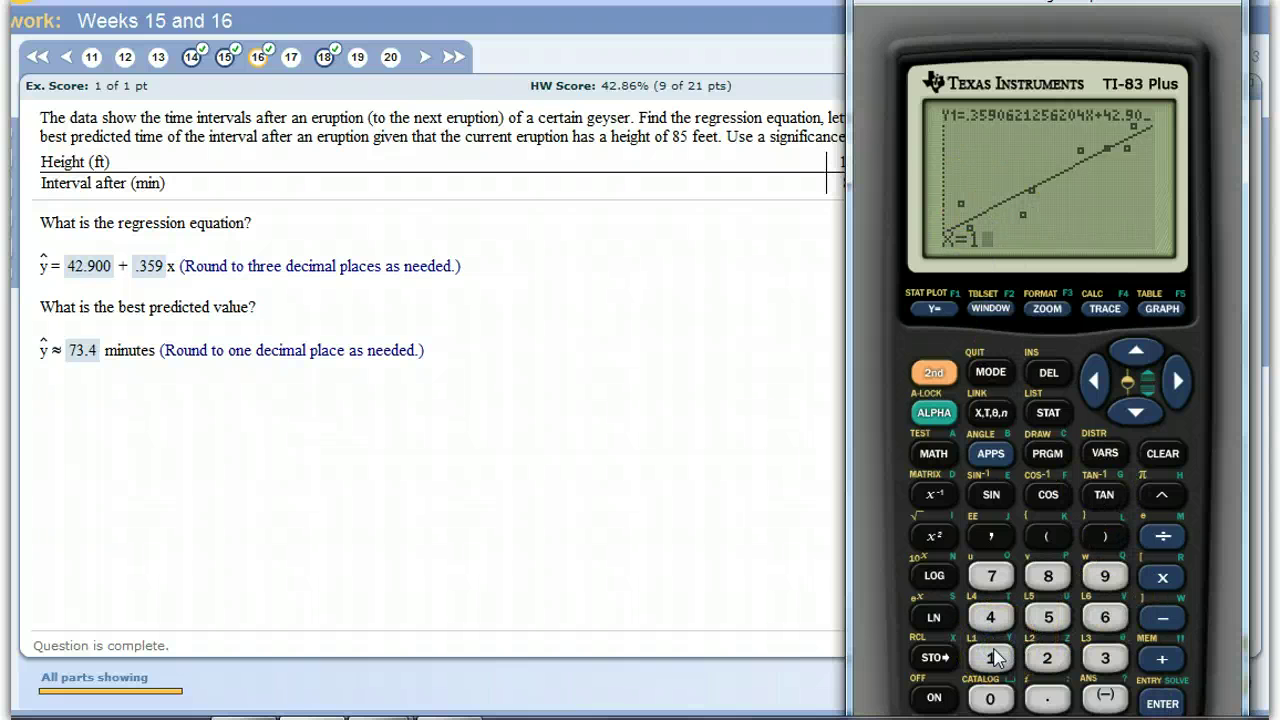
left_click(1152, 692)
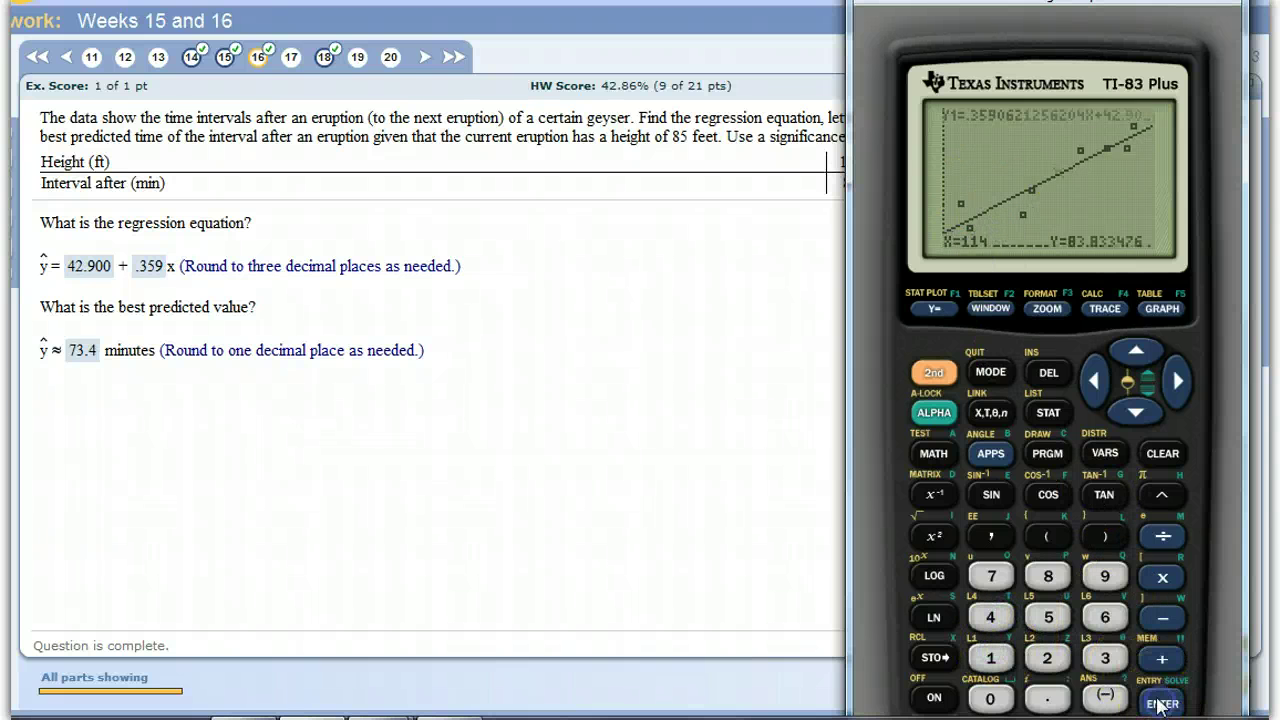